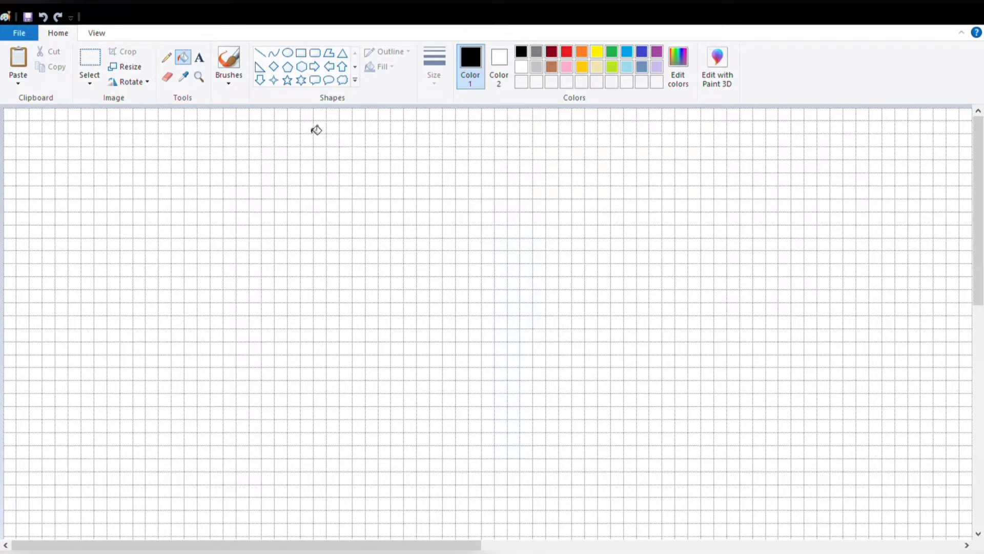
Hide the canvas gridlines and show them again
{"action": "left_click", "coordinate": [96, 33]}
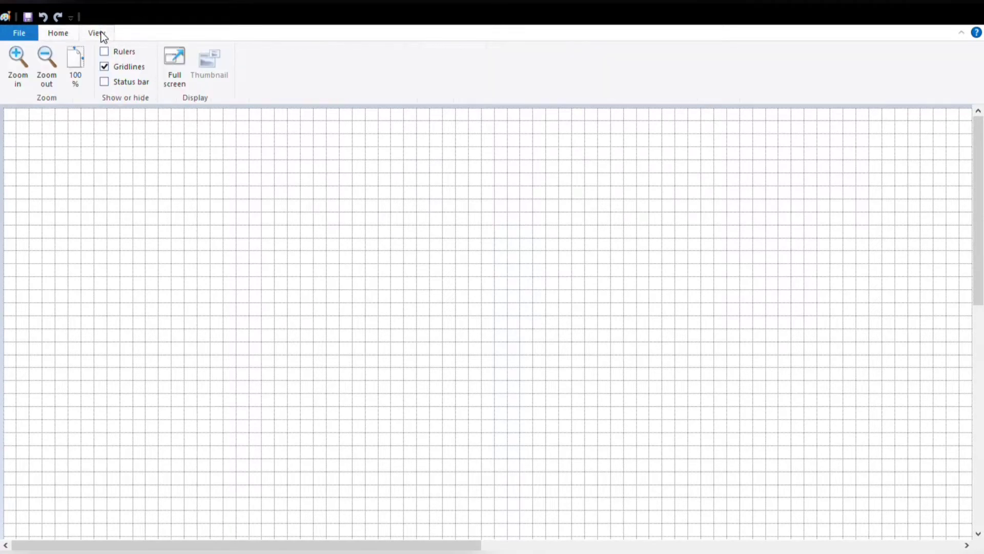
{"action": "left_click", "coordinate": [107, 67]}
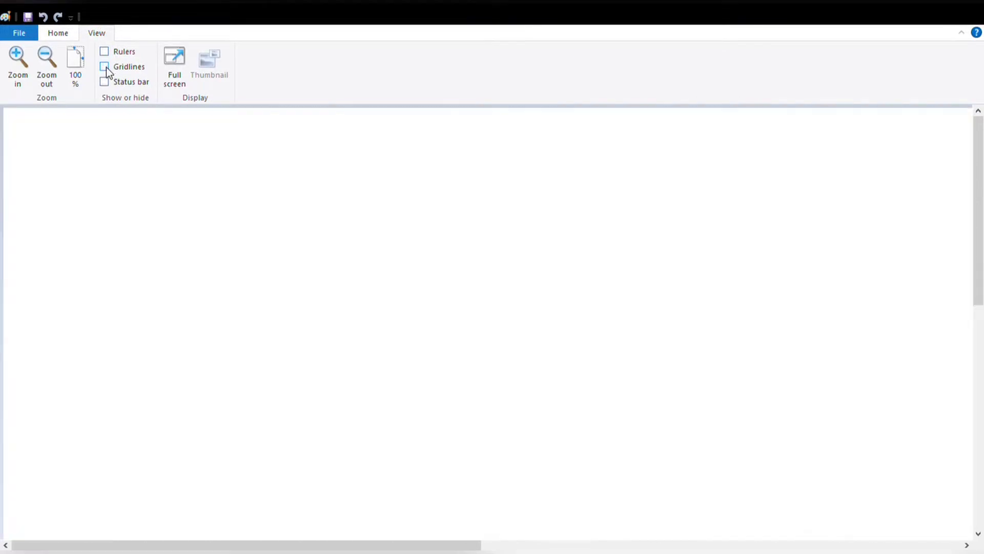
{"action": "left_click", "coordinate": [106, 67]}
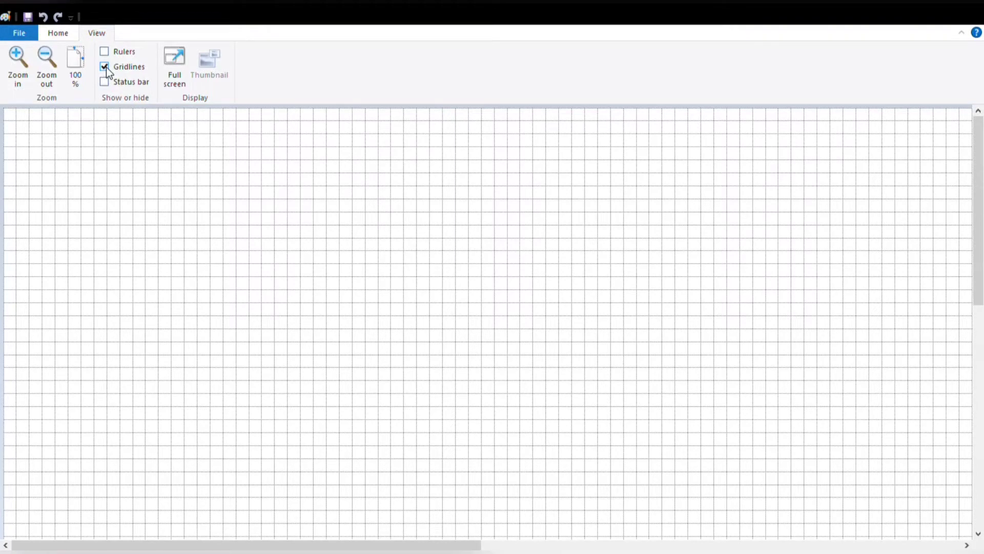
{"action": "left_click", "coordinate": [60, 34]}
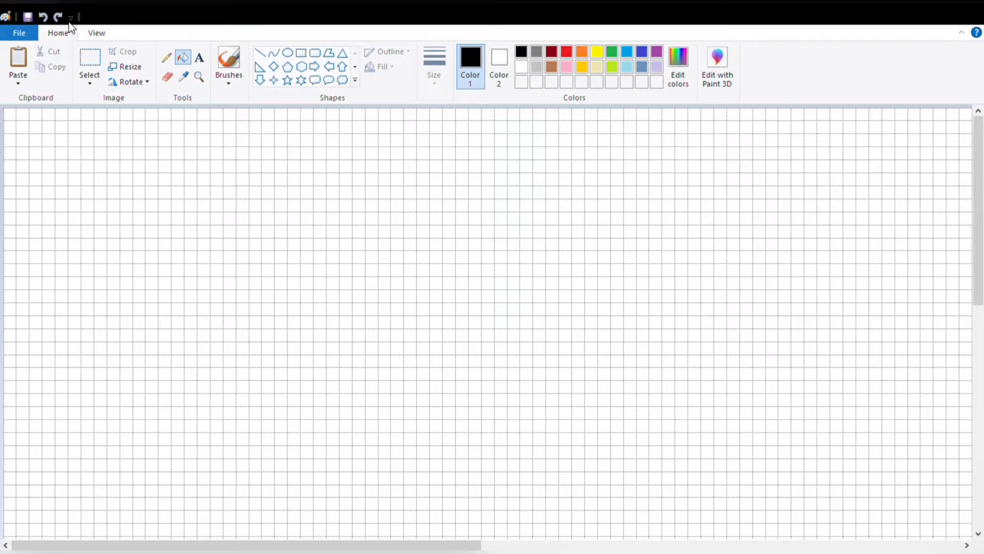
Draw a small, a medium and a large black circle spaced across the canvas with the Oval tool
{"action": "left_click", "coordinate": [286, 54]}
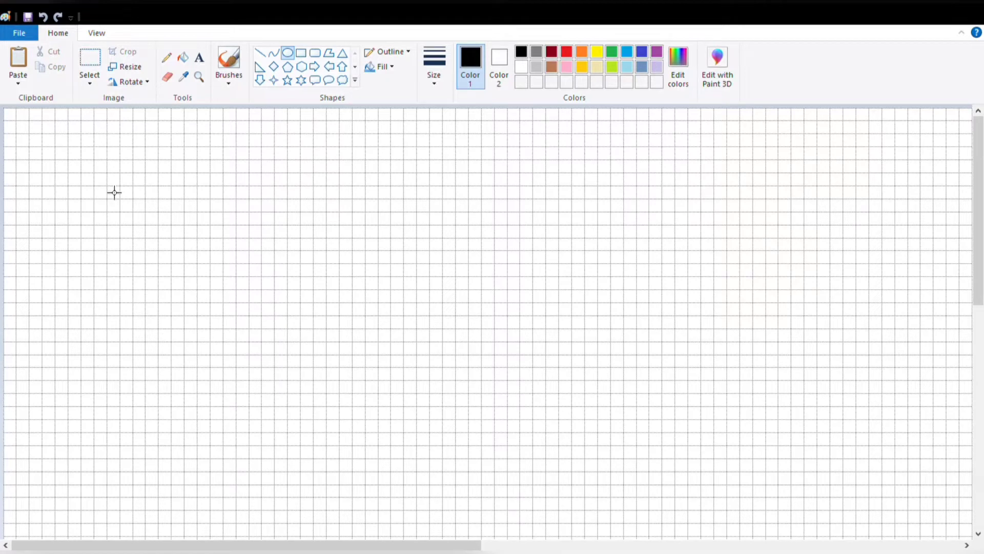
{"action": "left_click_drag", "start_coordinate": [114, 192], "coordinate": [191, 348]}
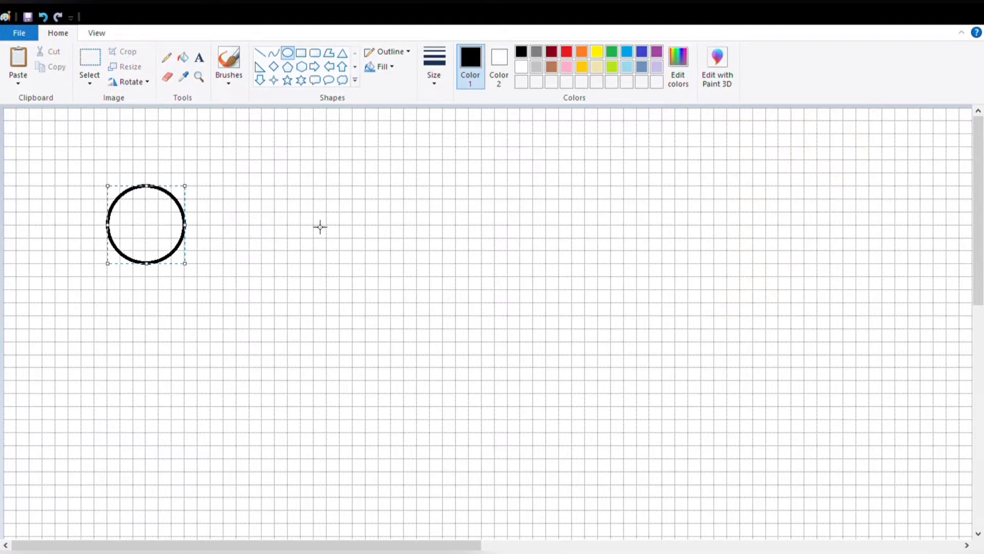
{"action": "left_click_drag", "start_coordinate": [312, 217], "coordinate": [432, 416]}
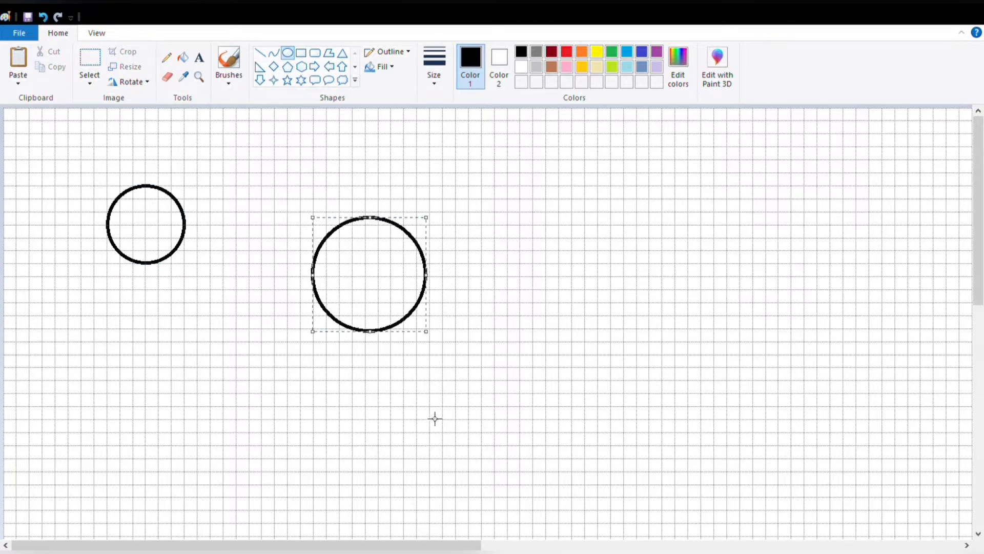
{"action": "left_click", "coordinate": [543, 190]}
{"action": "left_click_drag", "start_coordinate": [534, 181], "coordinate": [815, 463]}
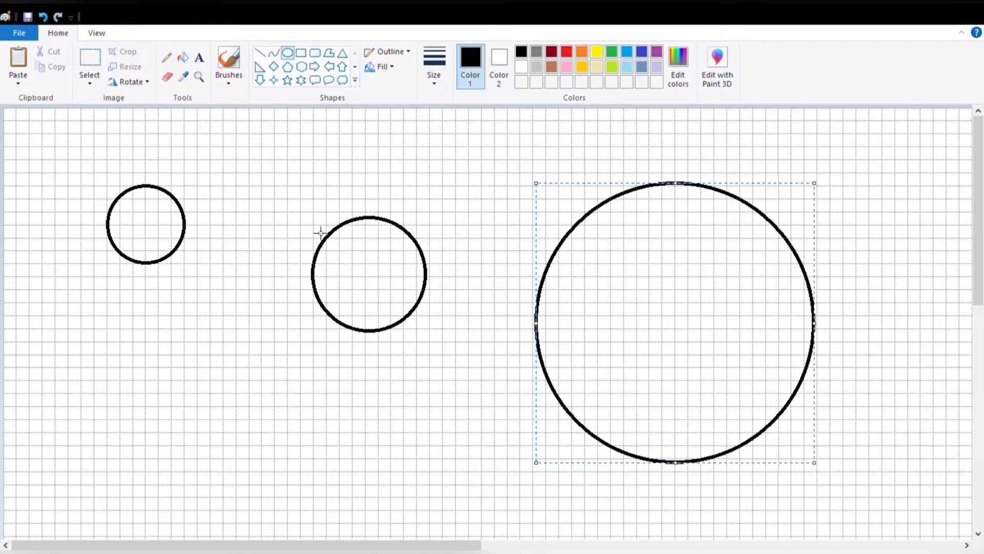
Add several black ellipses and circles of varying proportions around and over the three circles with the Oval tool
{"action": "left_click_drag", "start_coordinate": [128, 331], "coordinate": [216, 479]}
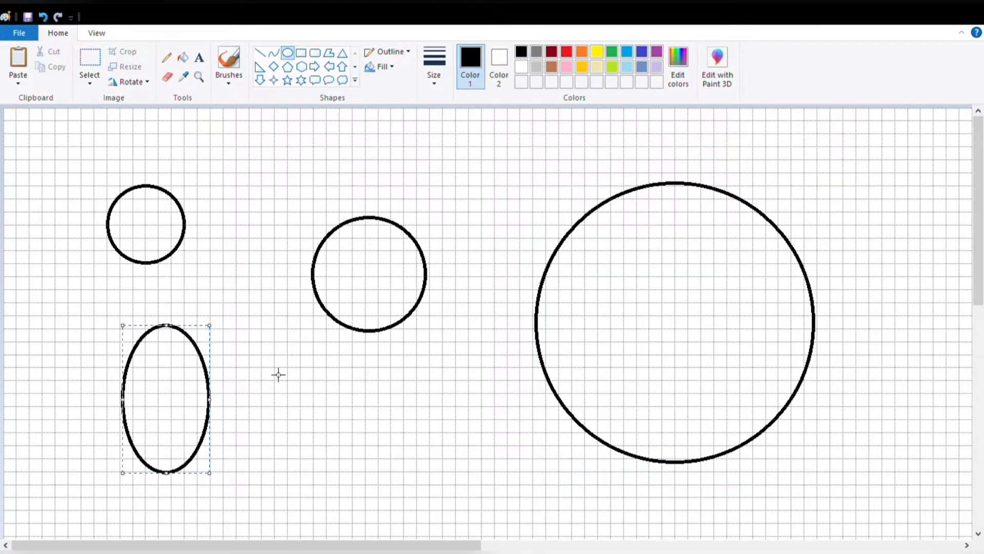
{"action": "left_click_drag", "start_coordinate": [270, 361], "coordinate": [423, 515]}
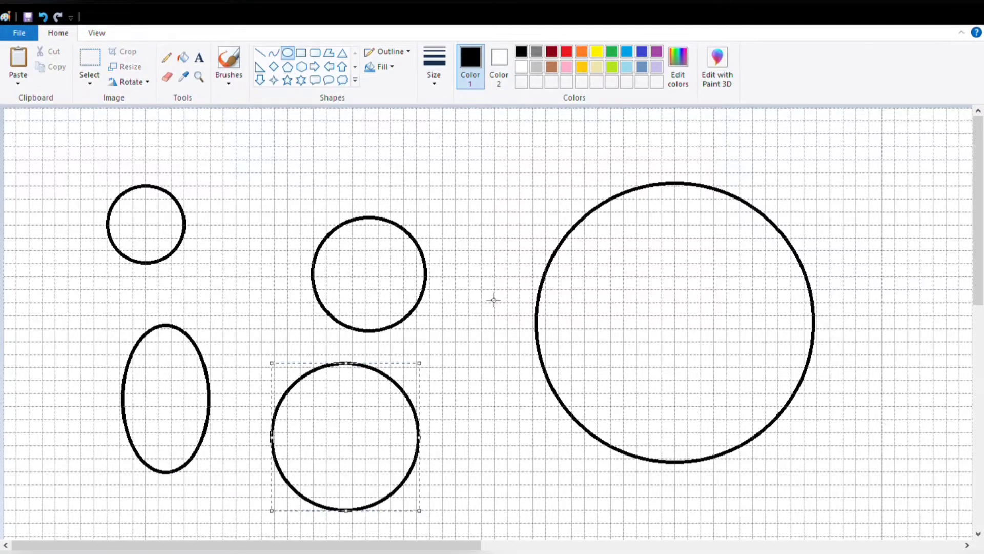
{"action": "left_click_drag", "start_coordinate": [465, 262], "coordinate": [500, 384]}
{"action": "mouse_move", "coordinate": [632, 253]}
{"action": "left_mouse_down"}
{"action": "mouse_move", "coordinate": [681, 321]}
{"action": "mouse_move", "coordinate": [739, 332]}
{"action": "left_mouse_up"}
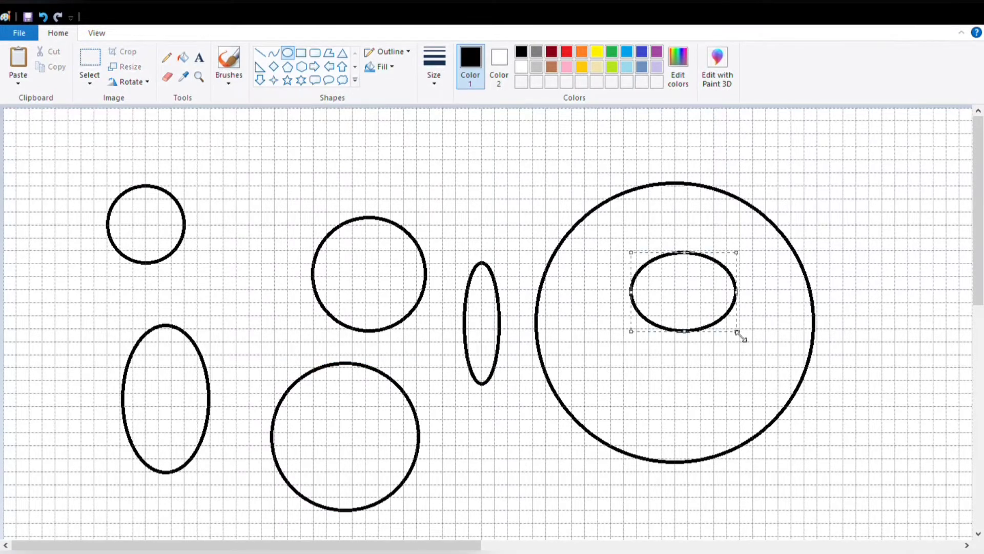
{"action": "left_click_drag", "start_coordinate": [853, 177], "coordinate": [901, 344]}
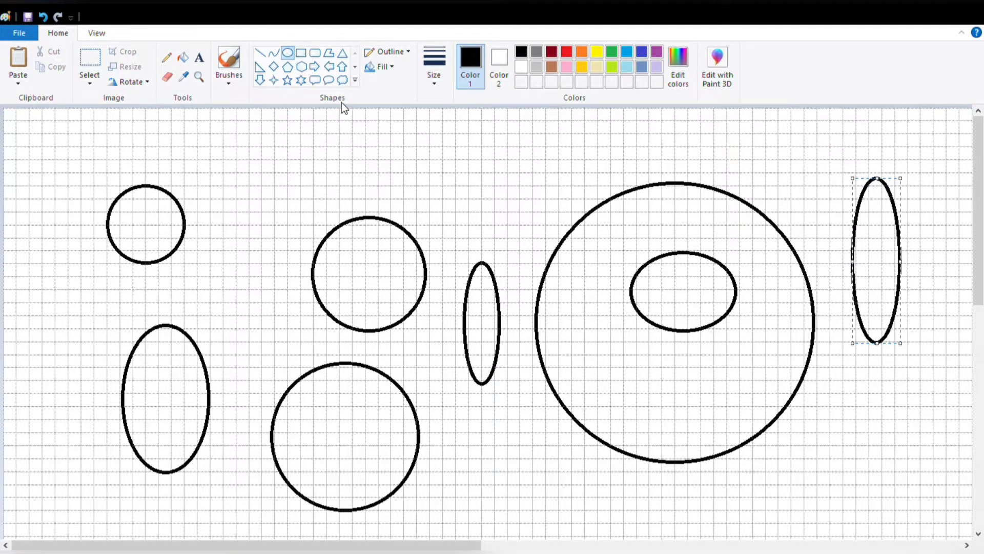
{"action": "mouse_move", "coordinate": [364, 140]}
{"action": "left_mouse_down"}
{"action": "mouse_move", "coordinate": [415, 236]}
{"action": "mouse_move", "coordinate": [330, 246]}
{"action": "mouse_move", "coordinate": [255, 235]}
{"action": "mouse_move", "coordinate": [464, 215]}
{"action": "mouse_move", "coordinate": [580, 272]}
{"action": "mouse_move", "coordinate": [533, 394]}
{"action": "mouse_move", "coordinate": [543, 481]}
{"action": "mouse_move", "coordinate": [562, 500]}
{"action": "mouse_move", "coordinate": [629, 519]}
{"action": "left_mouse_up"}
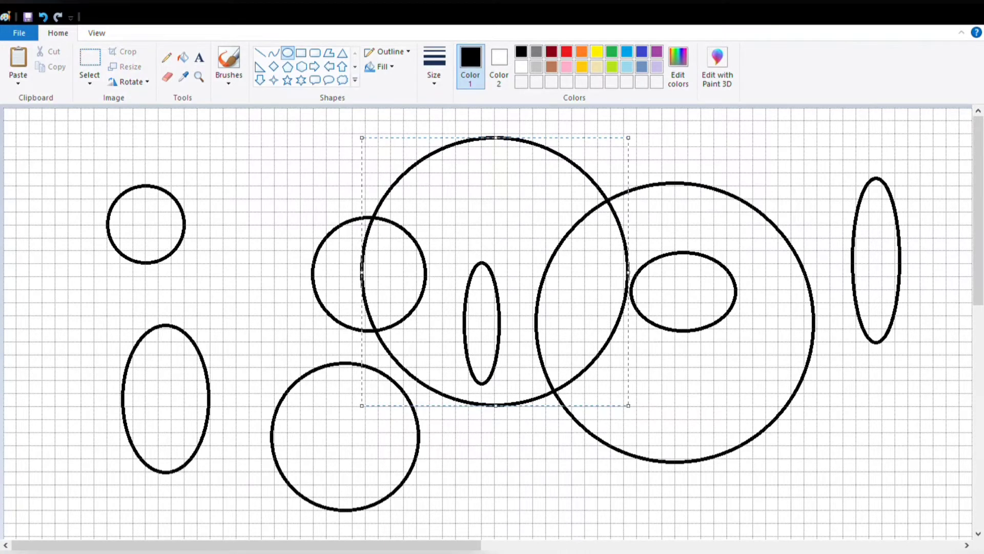
{"action": "left_click", "coordinate": [738, 418]}
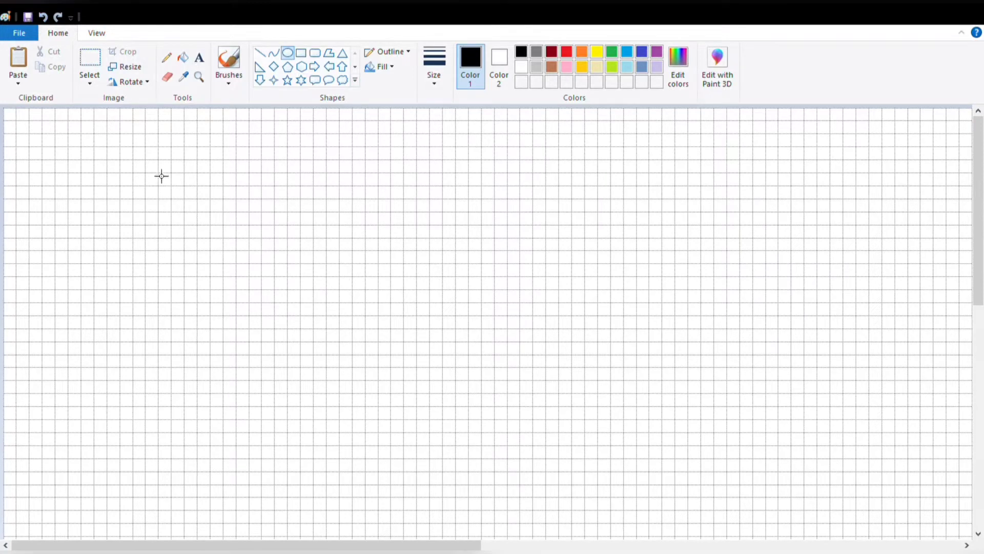
Draw a black circle about six grid squares wide near the canvas's upper left and place a copy overlapping its right side
{"action": "left_click_drag", "start_coordinate": [142, 172], "coordinate": [230, 300]}
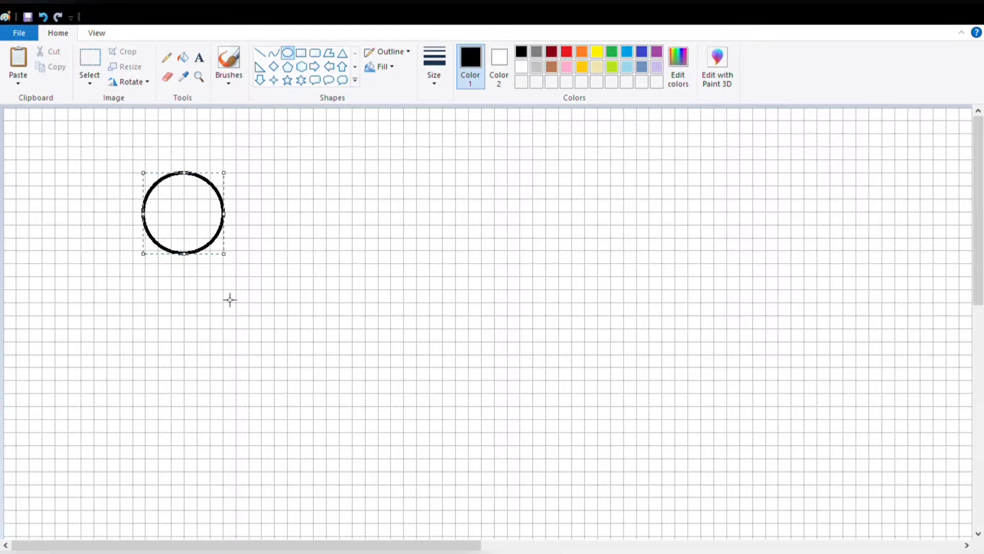
{"action": "left_click", "coordinate": [87, 84]}
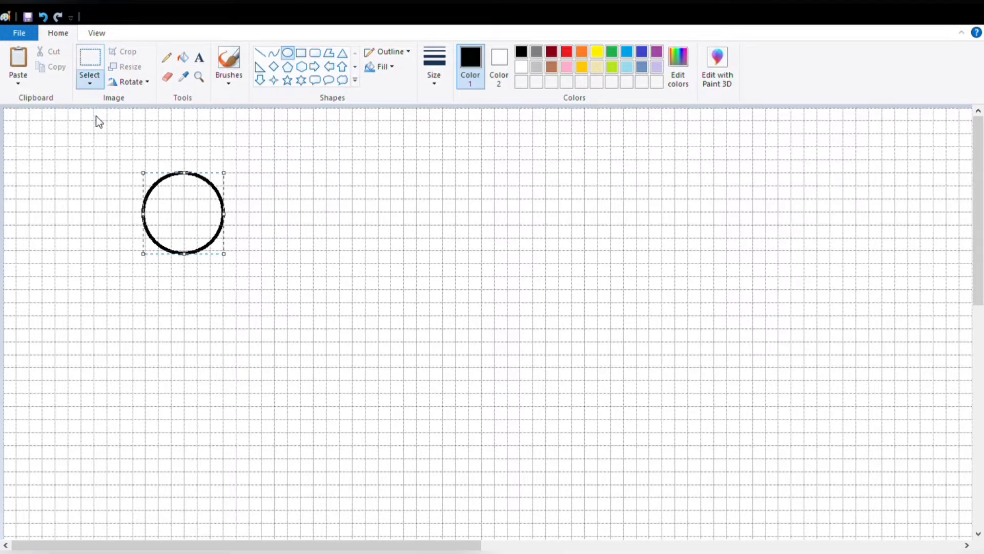
{"action": "left_click_drag", "start_coordinate": [132, 157], "coordinate": [243, 303]}
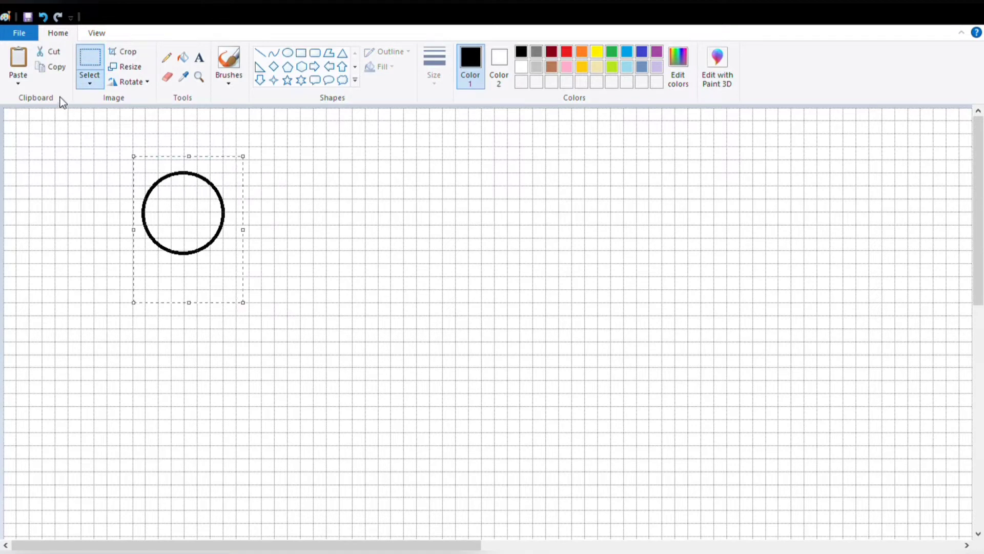
{"action": "left_click", "coordinate": [25, 79]}
{"action": "left_click_drag", "start_coordinate": [38, 138], "coordinate": [233, 206]}
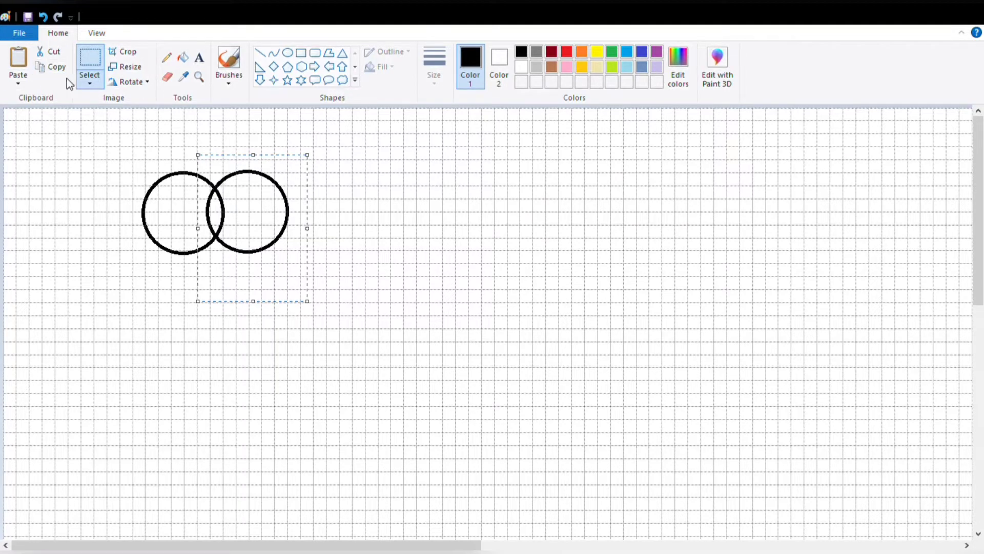
Shift the copied circle slightly left with transparent selection turned off, and turn transparent selection back on
{"action": "left_click", "coordinate": [90, 84]}
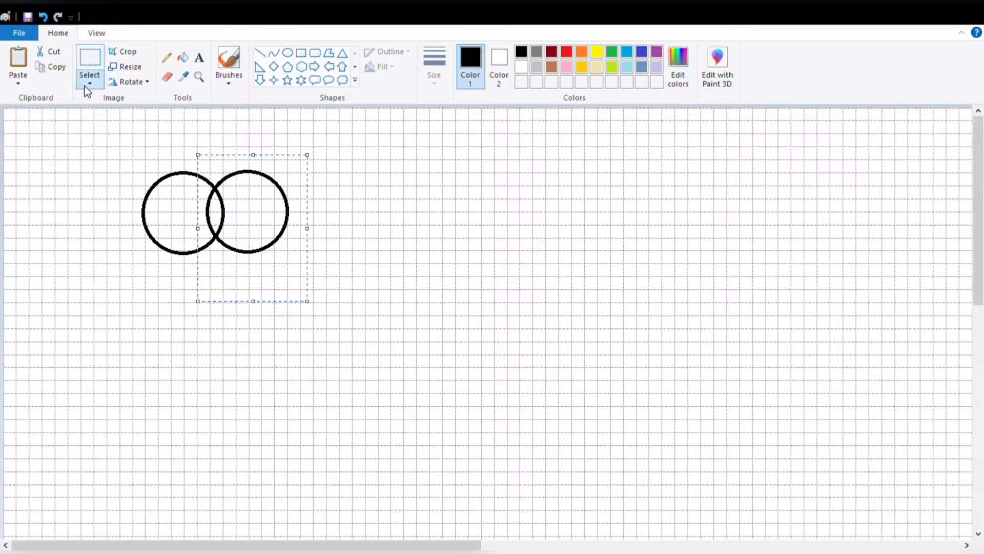
{"action": "left_click", "coordinate": [86, 208]}
{"action": "mouse_move", "coordinate": [264, 231]}
{"action": "left_mouse_down"}
{"action": "mouse_move", "coordinate": [246, 236]}
{"action": "mouse_move", "coordinate": [254, 240]}
{"action": "mouse_move", "coordinate": [255, 222]}
{"action": "mouse_move", "coordinate": [255, 231]}
{"action": "left_mouse_up"}
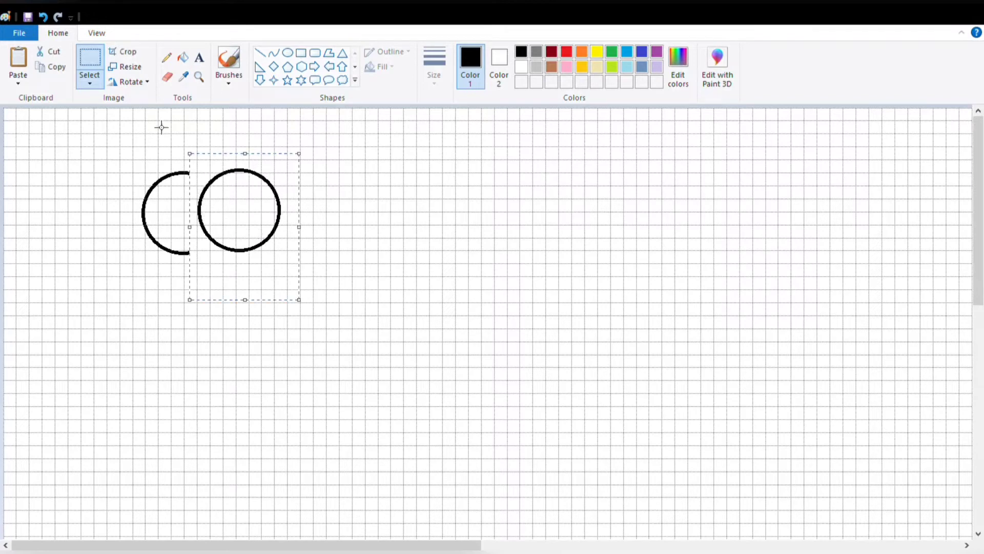
{"action": "left_click", "coordinate": [88, 205]}
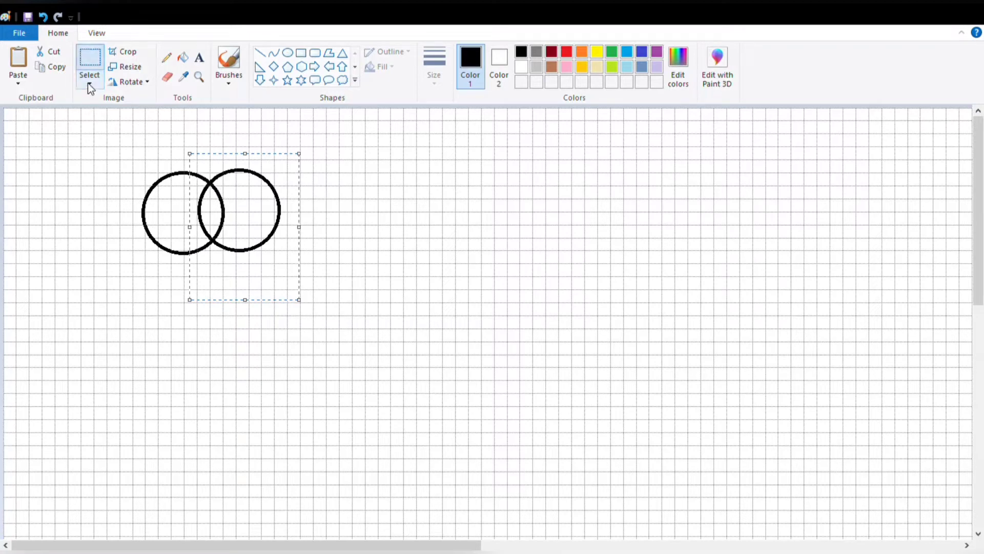
{"action": "left_click", "coordinate": [88, 83]}
Nudge the copied circle down in small steps to line it up with the original circle
{"action": "key", "text": "Down"}
{"action": "key", "text": "Down"}
{"action": "key", "text": "Down"}
{"action": "key", "text": "Down"}
{"action": "key", "text": "Down"}
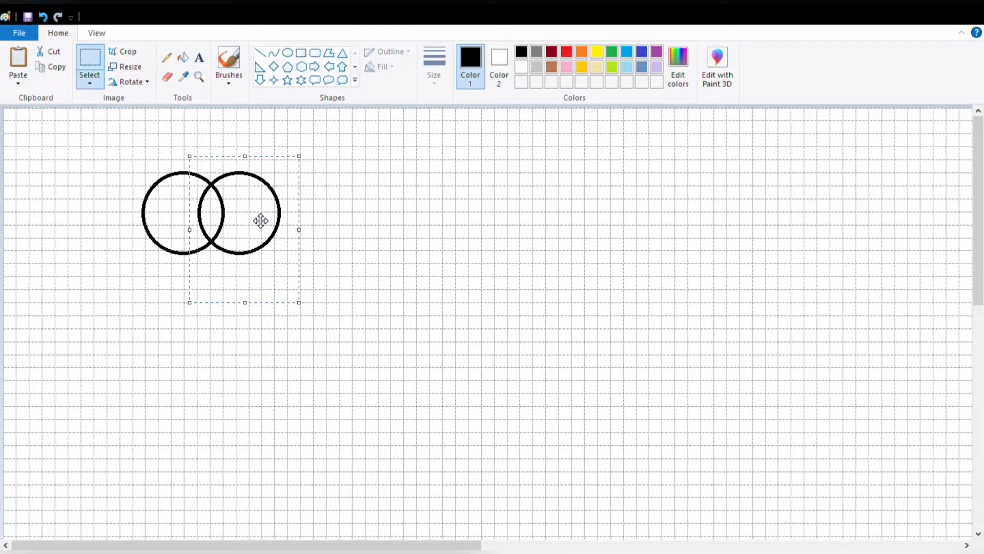
{"action": "key", "text": "Down"}
{"action": "key", "text": "Down"}
{"action": "key", "text": "Down"}
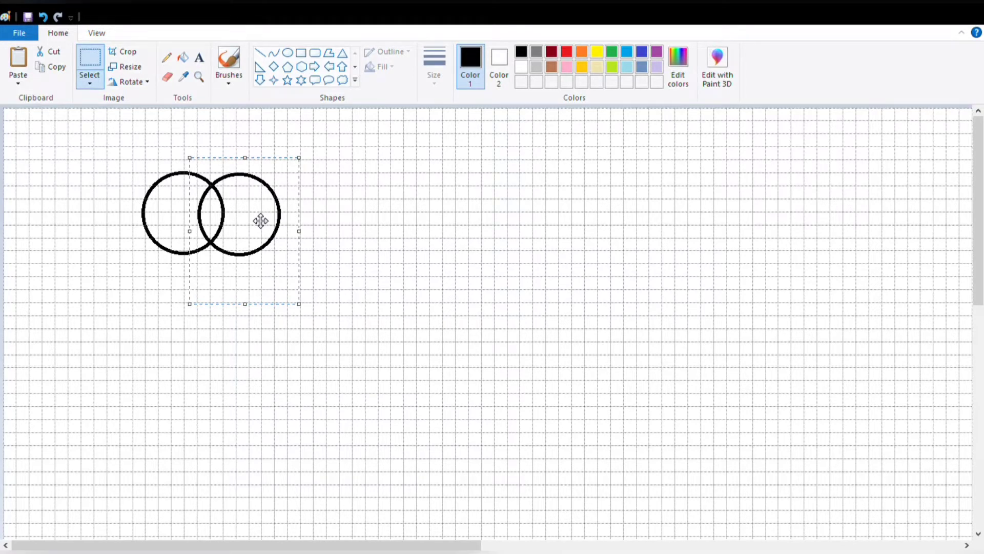
Duplicate the pair of overlapping circles and place the copy so it overlaps the pair's right side
{"action": "left_click_drag", "start_coordinate": [125, 160], "coordinate": [309, 296]}
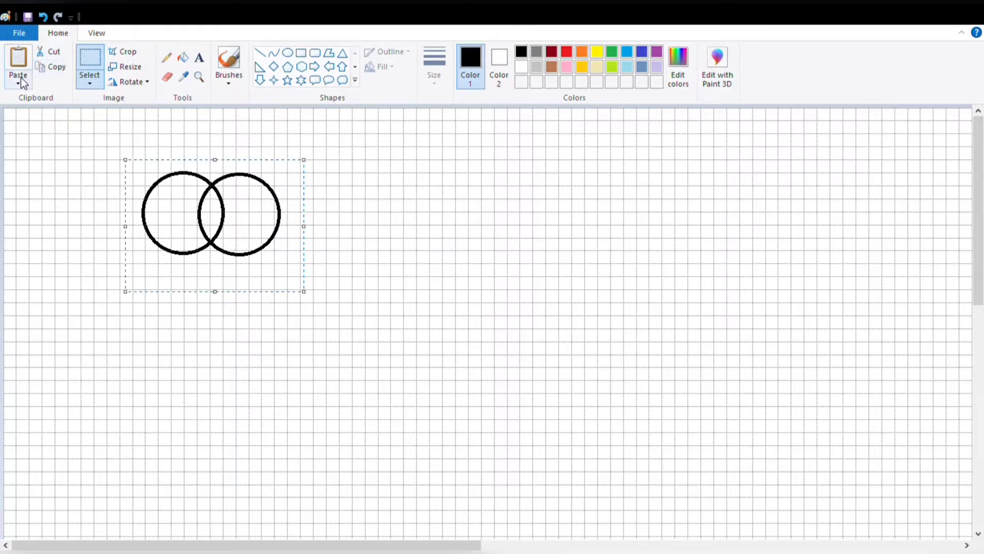
{"action": "key", "text": "ctrl+v"}
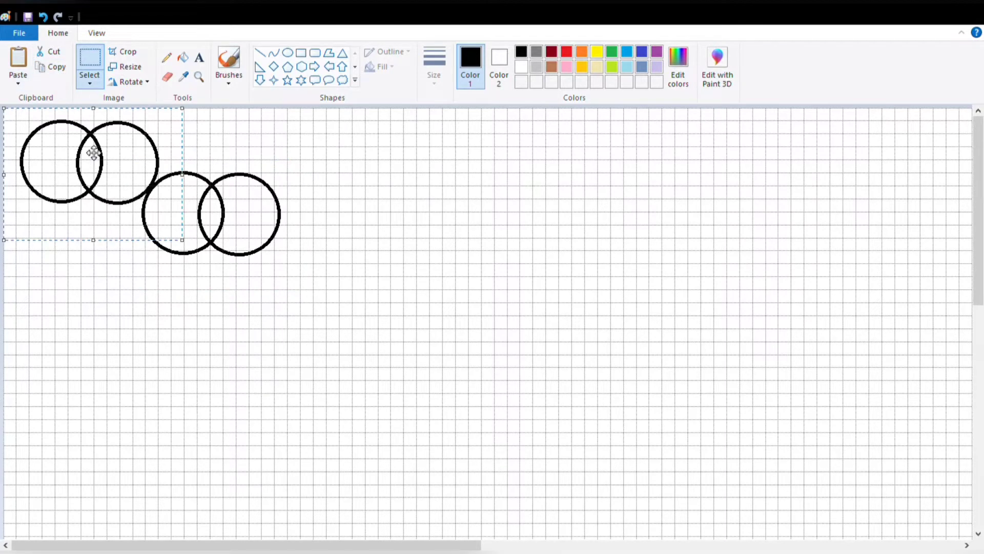
{"action": "left_click_drag", "start_coordinate": [95, 154], "coordinate": [324, 212]}
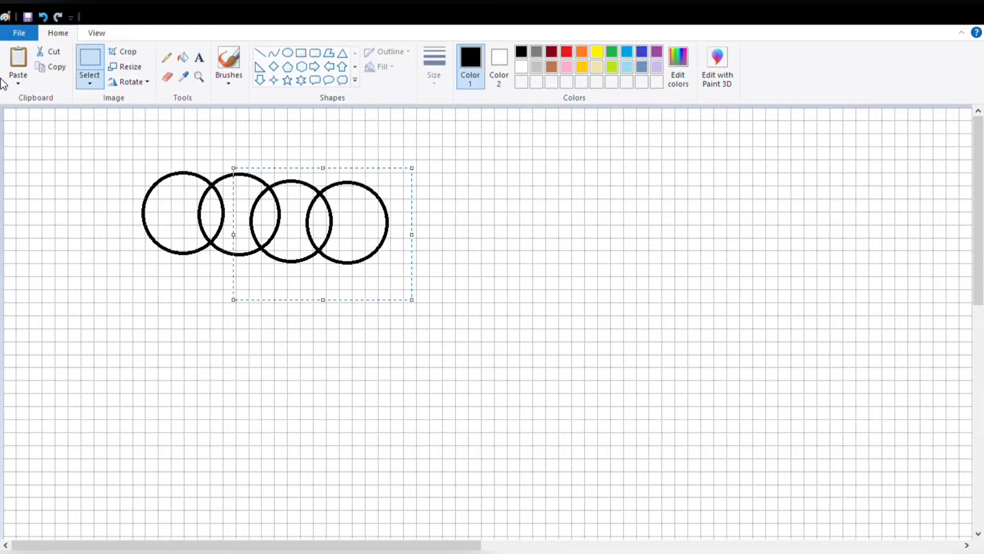
Nudge the pasted pair up and slightly right to form an evenly overlapping row of four circles
{"action": "key", "text": "Up"}
{"action": "key", "text": "Up"}
{"action": "key", "text": "Up"}
{"action": "key", "text": "Up"}
{"action": "key", "text": "Up"}
{"action": "key", "text": "Up"}
{"action": "key", "text": "Up"}
{"action": "key", "text": "Up"}
{"action": "key", "text": "Up"}
{"action": "key", "text": "Up"}
{"action": "key", "text": "Up"}
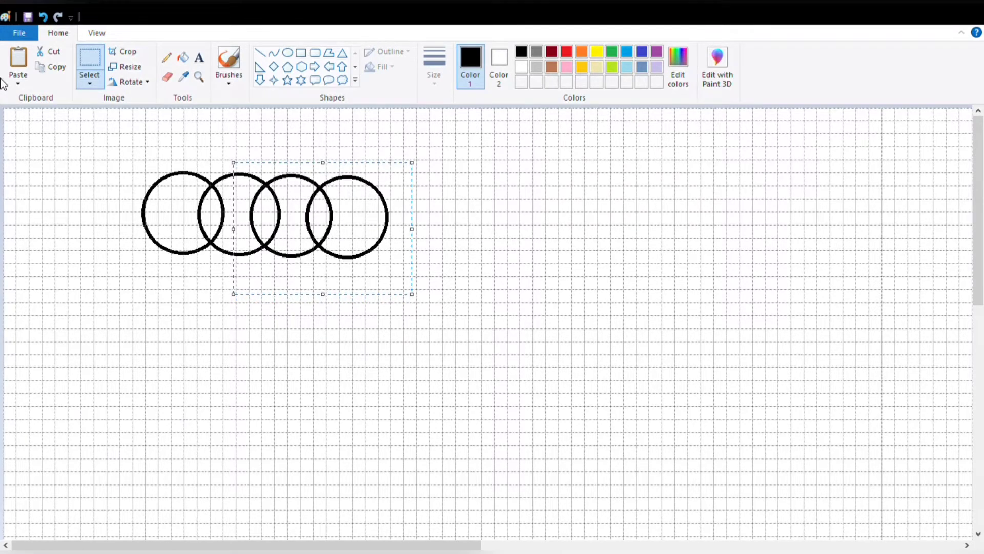
{"action": "key", "text": "Up"}
{"action": "key", "text": "Up"}
{"action": "key", "text": "Up"}
{"action": "key", "text": "Right"}
{"action": "key", "text": "Right"}
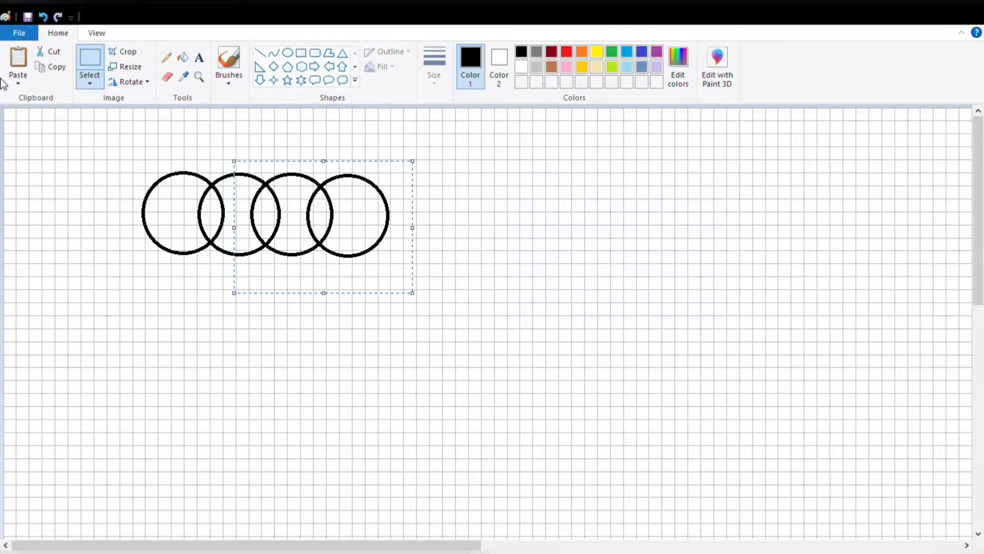
{"action": "key", "text": "Right"}
{"action": "key", "text": "Right"}
{"action": "key", "text": "Right"}
{"action": "key", "text": "Right"}
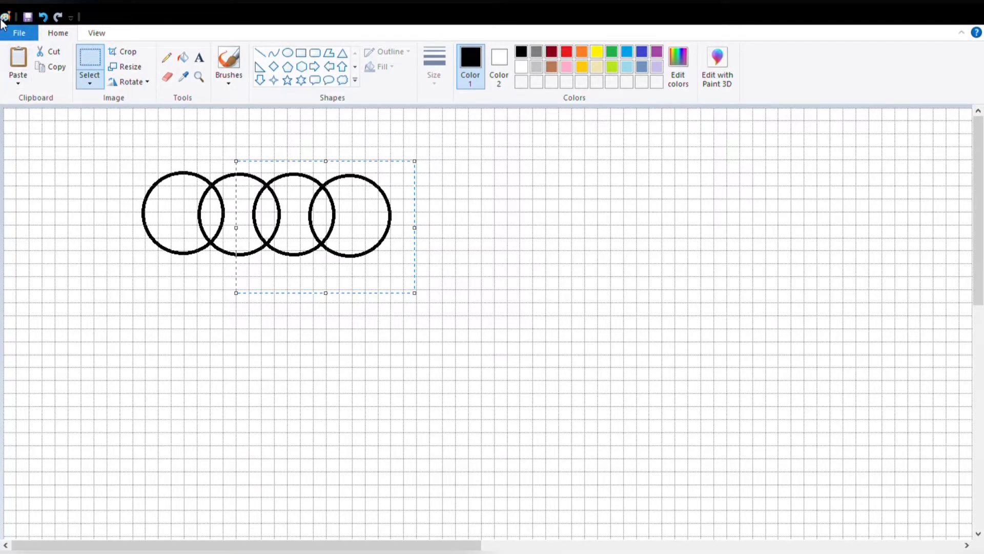
Move the pasted pair directly below the original pair and fine-tune it so all four circles meet at one central point
{"action": "left_click_drag", "start_coordinate": [377, 222], "coordinate": [210, 278]}
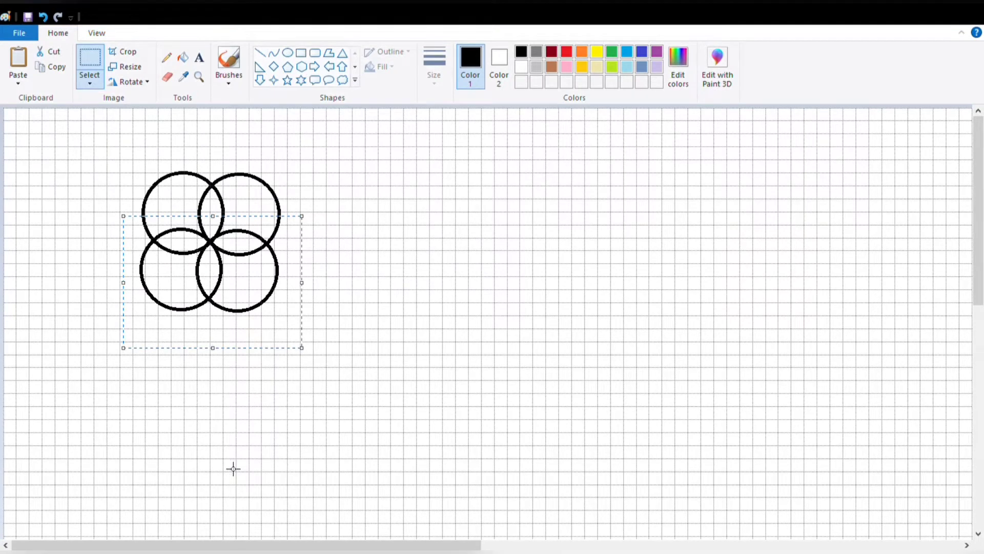
{"action": "key", "text": "Right"}
{"action": "key", "text": "Right"}
{"action": "key", "text": "Right"}
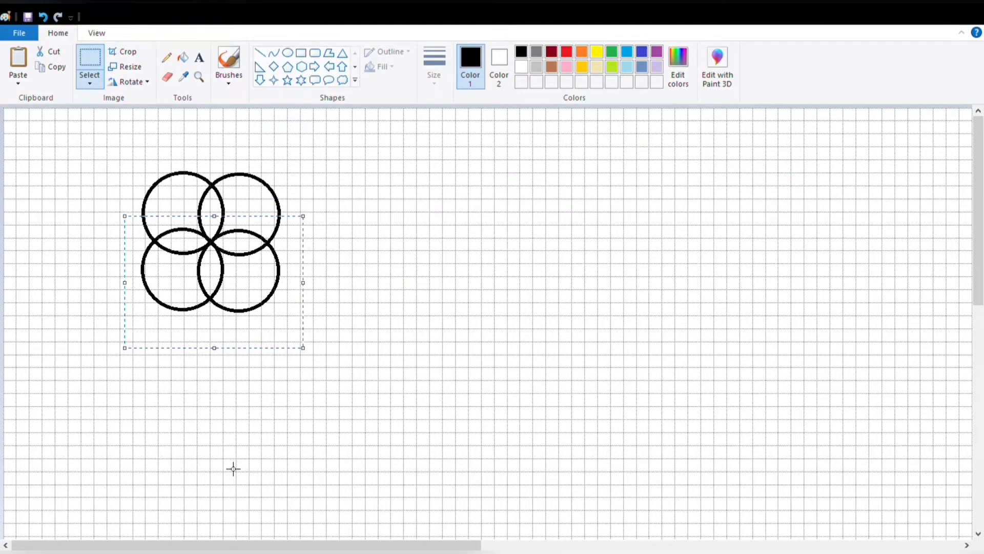
{"action": "key", "text": "Right"}
{"action": "key", "text": "Right"}
{"action": "key", "text": "Right"}
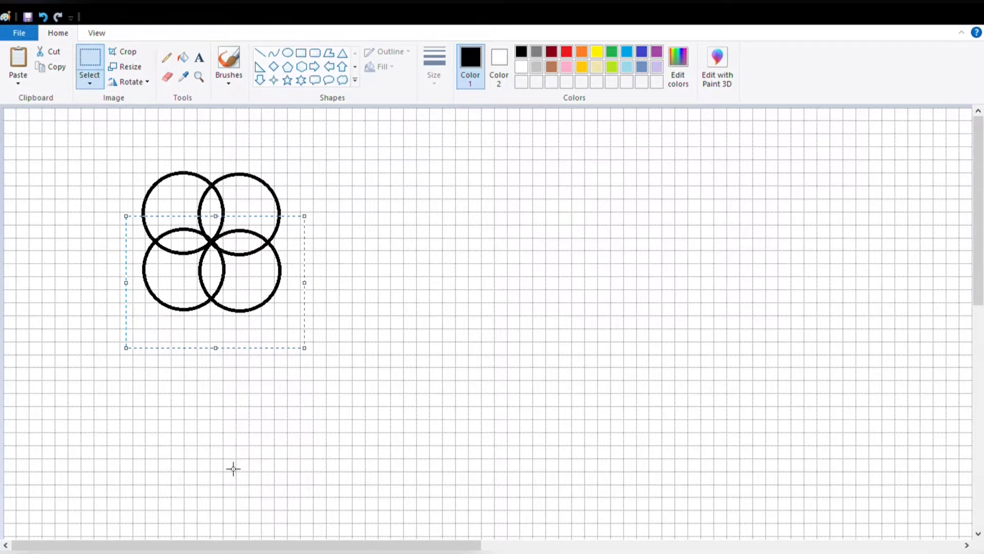
{"action": "key", "text": "Left"}
{"action": "key", "text": "Left"}
{"action": "key", "text": "Left"}
{"action": "key", "text": "Down"}
{"action": "key", "text": "Down"}
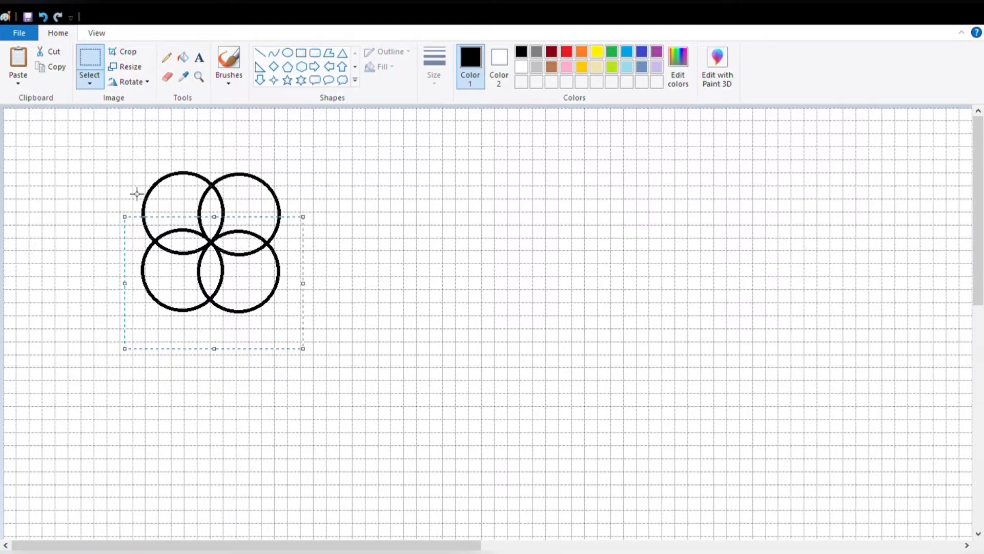
Duplicate the block of four circles and place the copy overlapping the original's right side, nudged into line with the rows
{"action": "left_click_drag", "start_coordinate": [117, 160], "coordinate": [330, 370]}
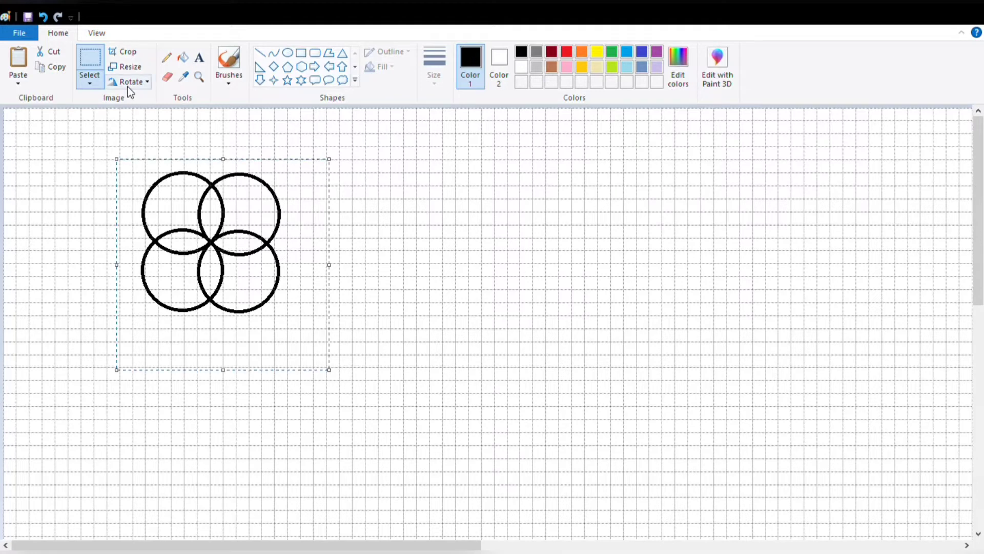
{"action": "left_click", "coordinate": [43, 67]}
{"action": "left_click", "coordinate": [18, 64]}
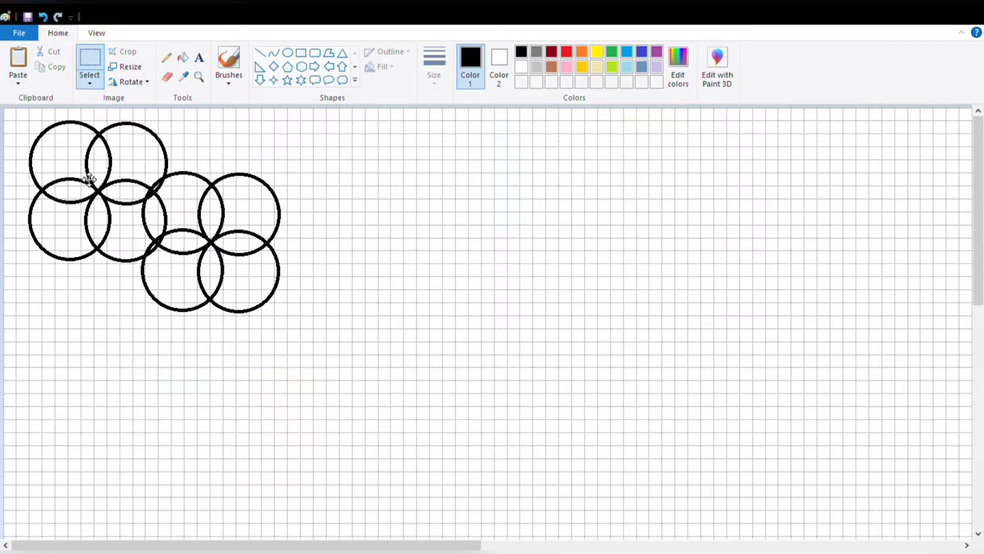
{"action": "left_click_drag", "start_coordinate": [90, 179], "coordinate": [317, 233]}
{"action": "key", "text": "Up"}
{"action": "key", "text": "Up"}
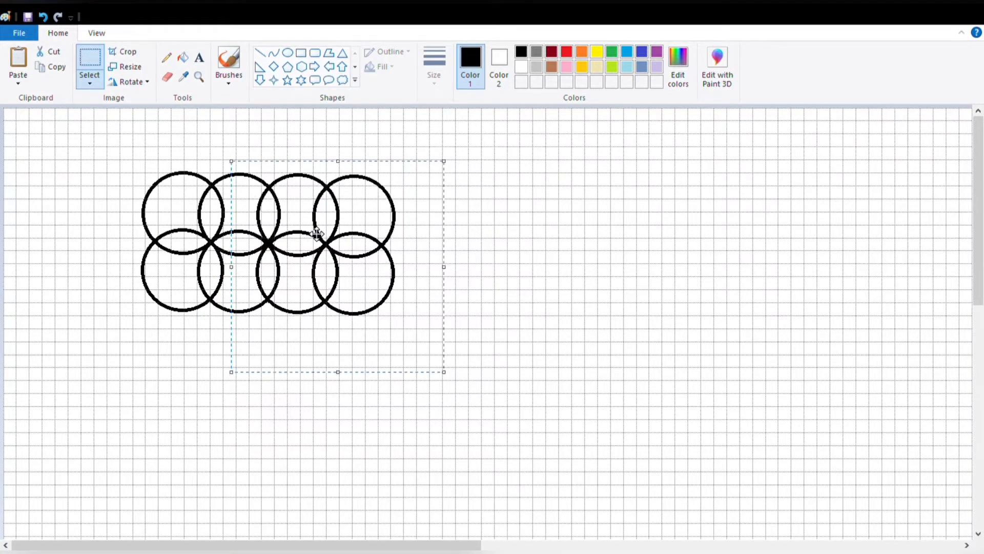
{"action": "key", "text": "Left"}
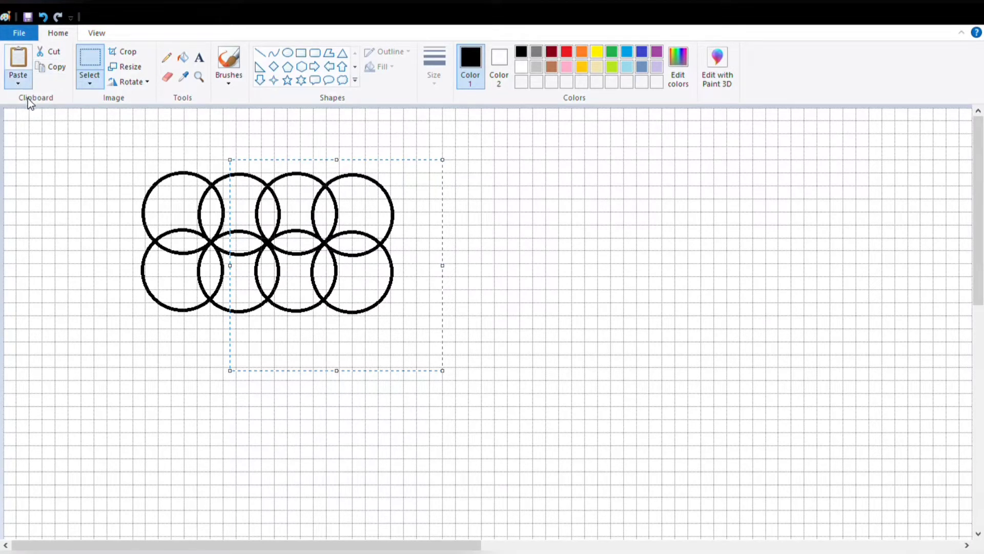
Paste another four-circle block at the right end of the rows and nudge it left until it overlaps the neighbouring circles
{"action": "key", "text": "ctrl+v"}
{"action": "left_click_drag", "start_coordinate": [76, 168], "coordinate": [437, 223]}
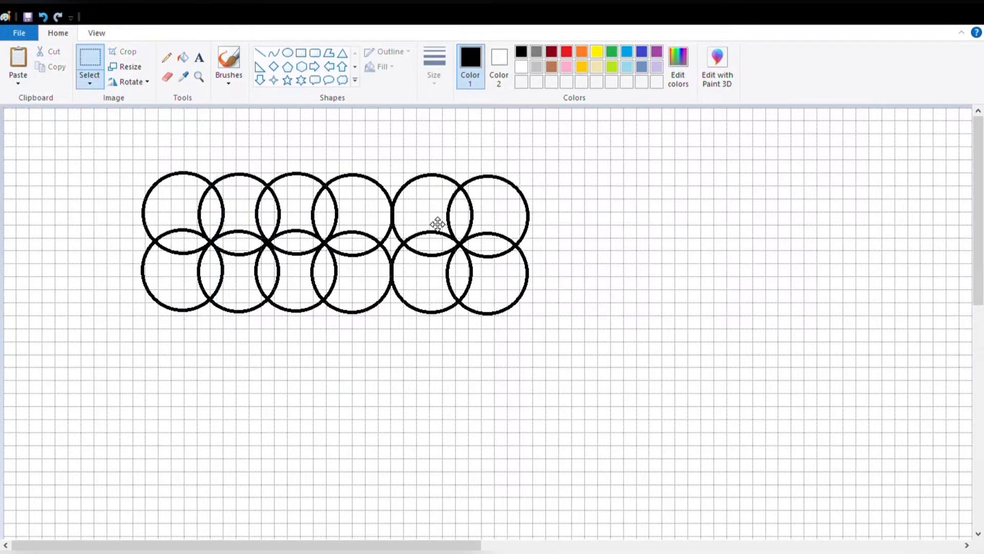
{"action": "key", "text": "Left"}
{"action": "key", "text": "Left"}
{"action": "key", "text": "Left"}
{"action": "key", "text": "Left"}
{"action": "key", "text": "Left"}
{"action": "key", "text": "Left"}
{"action": "key", "text": "Left"}
{"action": "key", "text": "Left"}
{"action": "key", "text": "Left"}
{"action": "key", "text": "Left"}
{"action": "key", "text": "Left"}
{"action": "key", "text": "Left"}
{"action": "key", "text": "Left"}
{"action": "key", "text": "Left"}
{"action": "key", "text": "Left"}
{"action": "key", "text": "Left"}
{"action": "key", "text": "Left"}
{"action": "key", "text": "Left"}
{"action": "key", "text": "Left"}
{"action": "key", "text": "Left"}
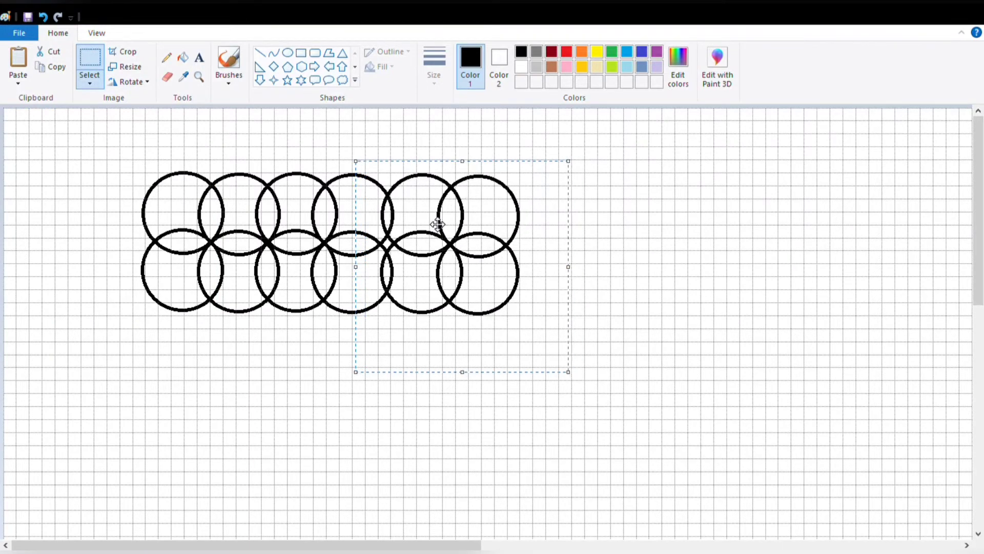
{"action": "key", "text": "Left"}
{"action": "key", "text": "Left"}
{"action": "key", "text": "Left"}
{"action": "key", "text": "Left"}
{"action": "key", "text": "Left"}
{"action": "key", "text": "Left"}
{"action": "key", "text": "Left"}
{"action": "key", "text": "Left"}
{"action": "key", "text": "Left"}
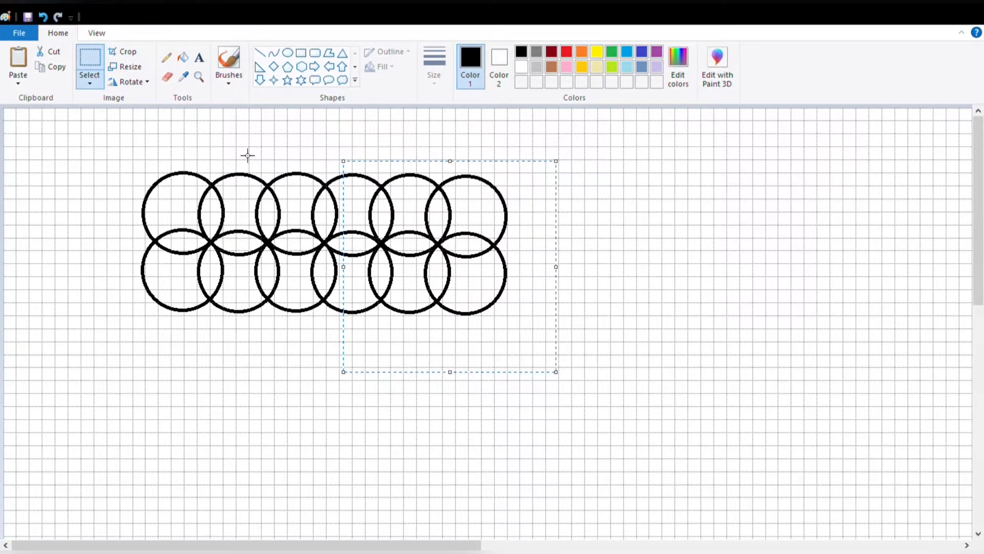
Fine-tune the third block's position so its circles meet the neighbouring intersection points, and deselect it
{"action": "key", "text": "Up"}
{"action": "key", "text": "Up"}
{"action": "key", "text": "Up"}
{"action": "key", "text": "Left"}
{"action": "key", "text": "Left"}
{"action": "key", "text": "Left"}
{"action": "key", "text": "Down"}
{"action": "key", "text": "Down"}
{"action": "key", "text": "Down"}
{"action": "key", "text": "Down"}
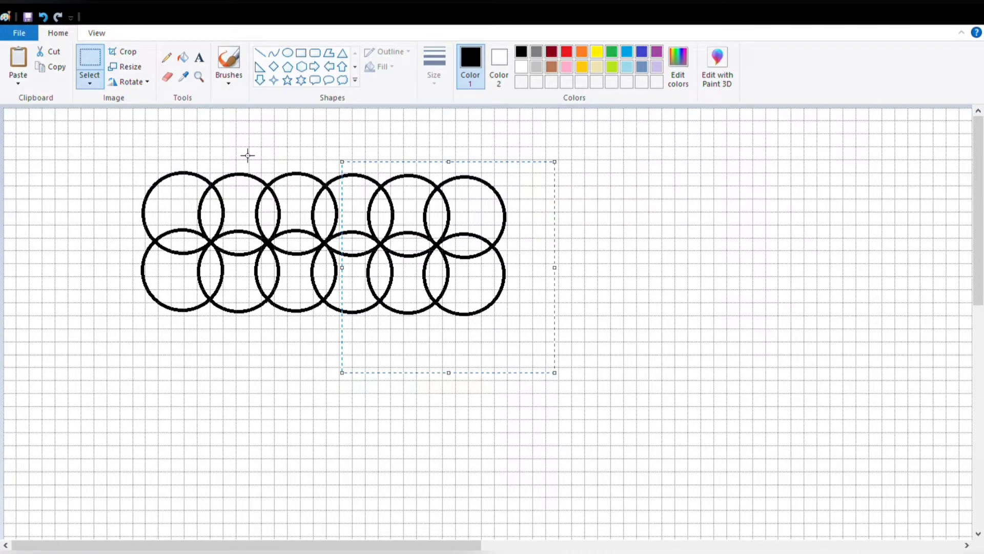
{"action": "key", "text": "Up"}
{"action": "key", "text": "Up"}
{"action": "key", "text": "Up"}
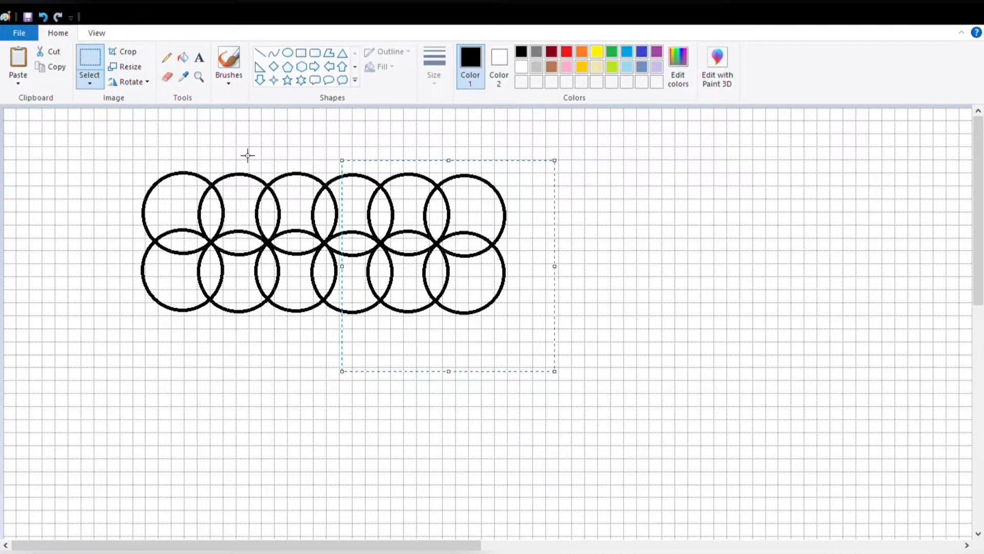
{"action": "key", "text": "Up"}
{"action": "key", "text": "Up"}
{"action": "key", "text": "Up"}
{"action": "key", "text": "Left"}
{"action": "key", "text": "Left"}
{"action": "key", "text": "Left"}
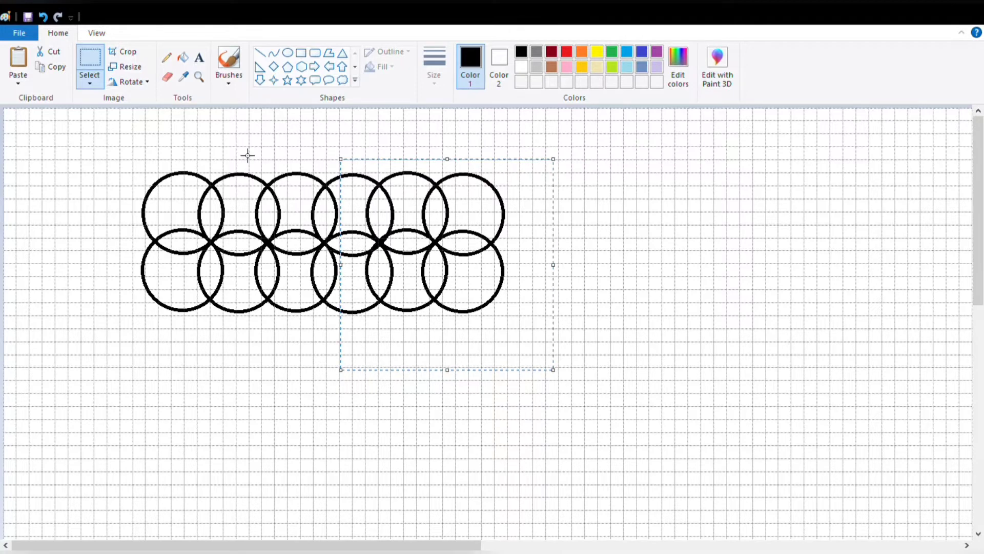
{"action": "key", "text": "Down"}
{"action": "key", "text": "Down"}
{"action": "key", "text": "Down"}
{"action": "key", "text": "Down"}
{"action": "key", "text": "Down"}
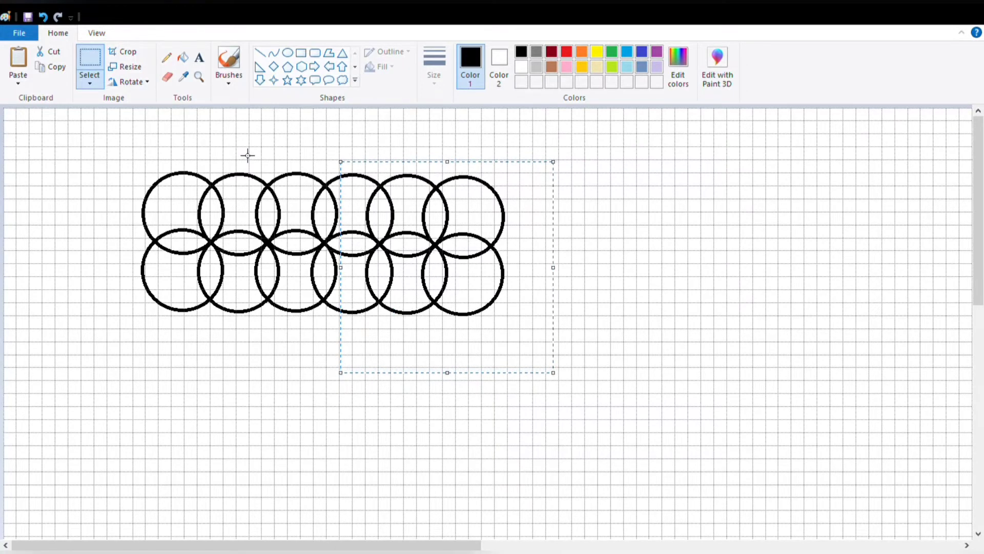
{"action": "left_click", "coordinate": [158, 354]}
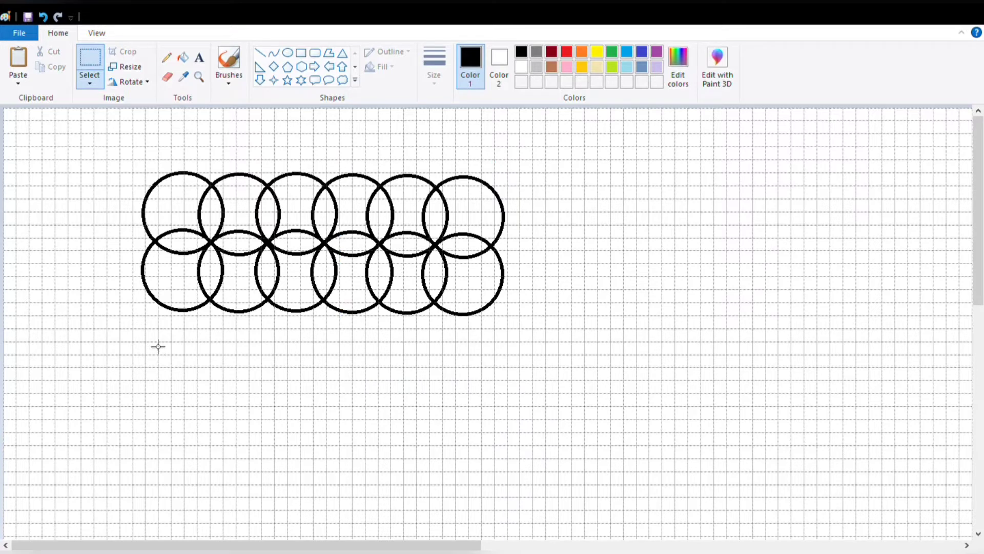
Duplicate the two rows of six circles and place the copy below them, aligned with the columns above
{"action": "left_click_drag", "start_coordinate": [123, 165], "coordinate": [526, 346]}
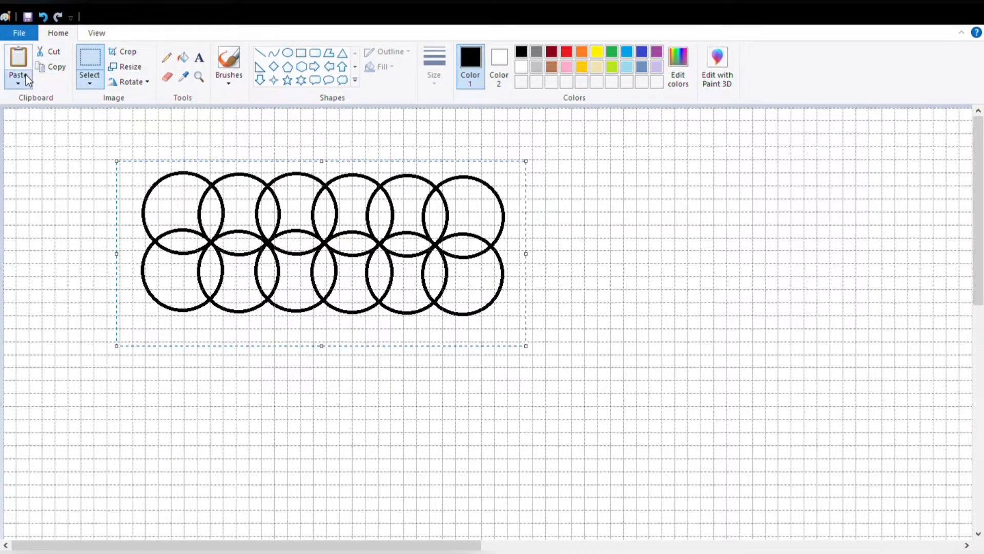
{"action": "key", "text": "ctrl+v"}
{"action": "left_click_drag", "start_coordinate": [200, 149], "coordinate": [315, 307]}
{"action": "key", "text": "Left"}
{"action": "key", "text": "Left"}
{"action": "key", "text": "Left"}
{"action": "key", "text": "Left"}
{"action": "key", "text": "Left"}
{"action": "key", "text": "Left"}
{"action": "key", "text": "Left"}
{"action": "key", "text": "Left"}
{"action": "key", "text": "Left"}
{"action": "key", "text": "Left"}
{"action": "key", "text": "Left"}
{"action": "key", "text": "Left"}
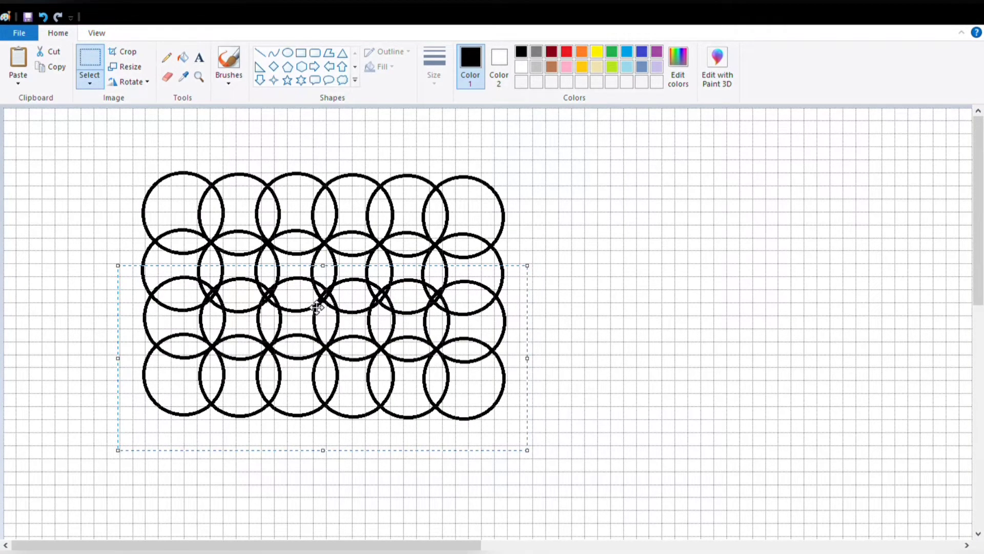
{"action": "key", "text": "Right"}
{"action": "key", "text": "Right"}
{"action": "key", "text": "Right"}
{"action": "key", "text": "Right"}
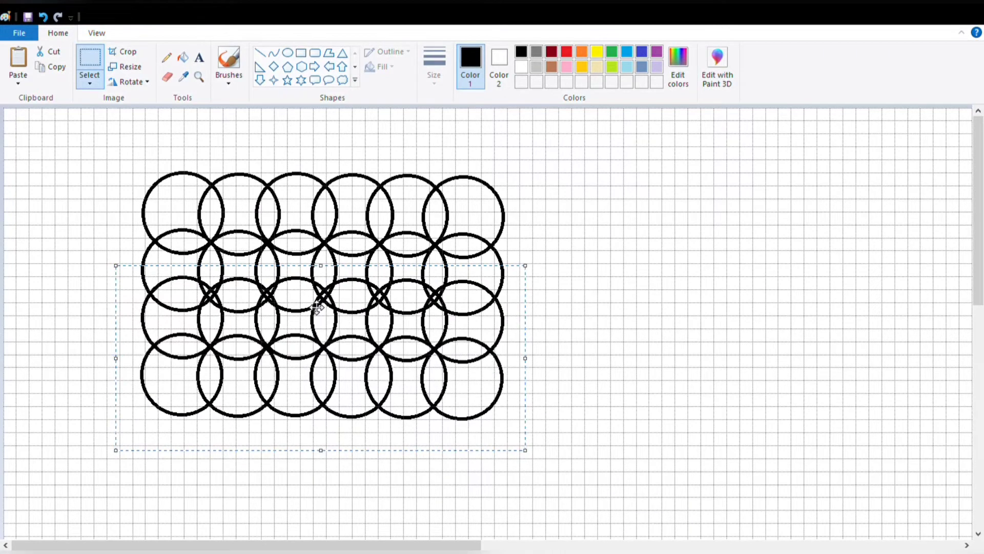
Nudge the pasted rows down and slightly left so they overlap evenly with the rows above, and deselect them
{"action": "key", "text": "Down"}
{"action": "key", "text": "Down"}
{"action": "key", "text": "Down"}
{"action": "key", "text": "Down"}
{"action": "key", "text": "Down"}
{"action": "key", "text": "Down"}
{"action": "key", "text": "Down"}
{"action": "key", "text": "Down"}
{"action": "key", "text": "Down"}
{"action": "key", "text": "Down"}
{"action": "key", "text": "Down"}
{"action": "key", "text": "Down"}
{"action": "key", "text": "Down"}
{"action": "key", "text": "Down"}
{"action": "key", "text": "Down"}
{"action": "key", "text": "Down"}
{"action": "key", "text": "Down"}
{"action": "key", "text": "Down"}
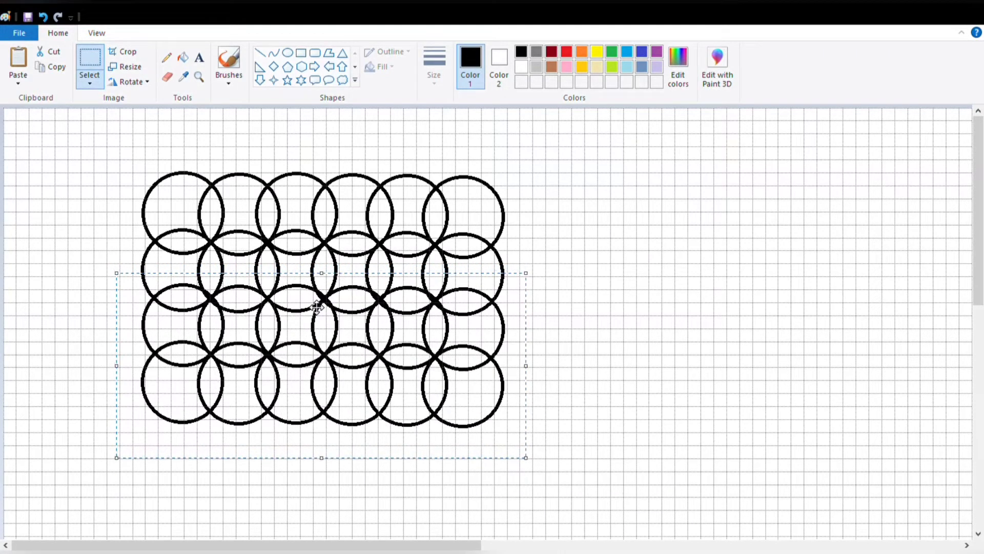
{"action": "key", "text": "Left"}
{"action": "key", "text": "Left"}
{"action": "key", "text": "Left"}
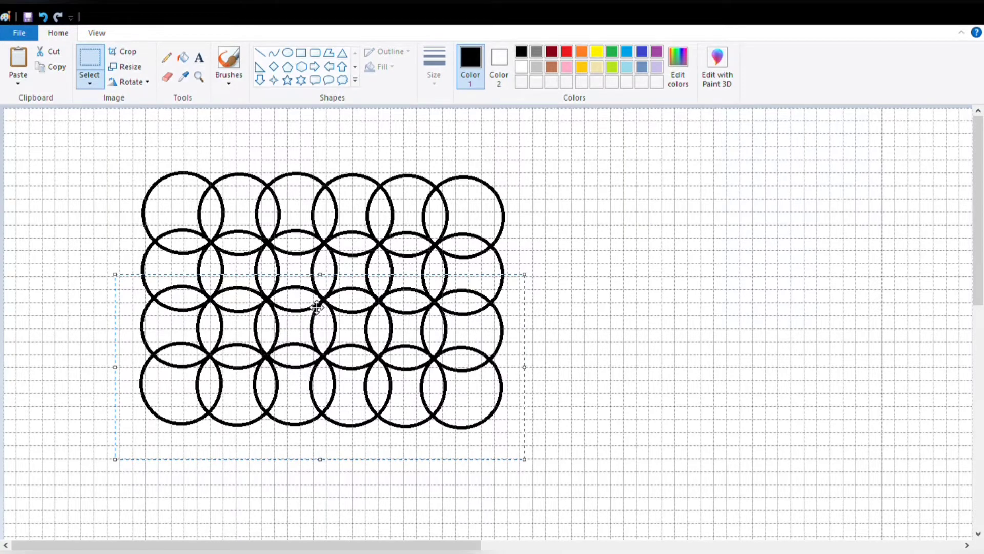
{"action": "left_click", "coordinate": [632, 178]}
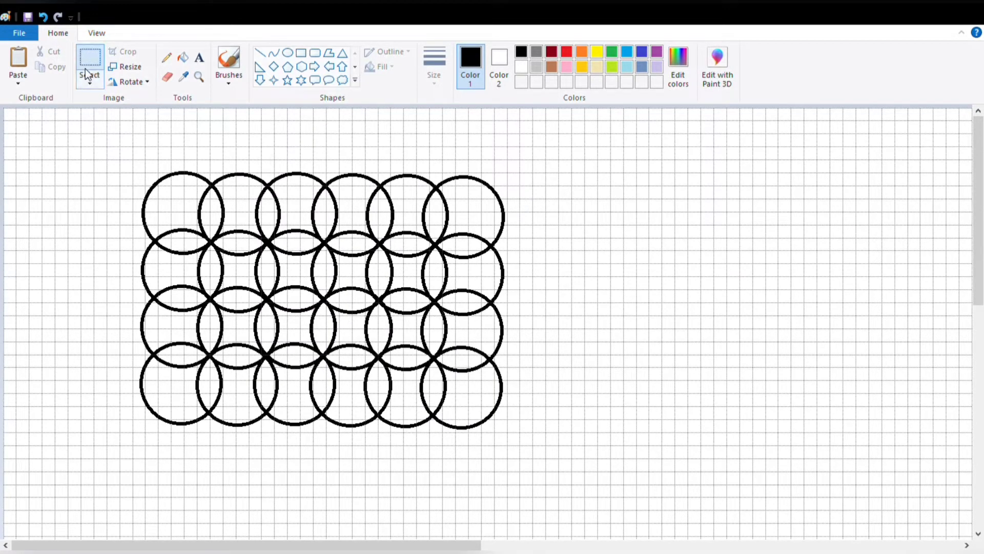
Draw a black rectangle through the outermost intersections of the circle pattern and give it a thicker outline
{"action": "left_click", "coordinate": [302, 57]}
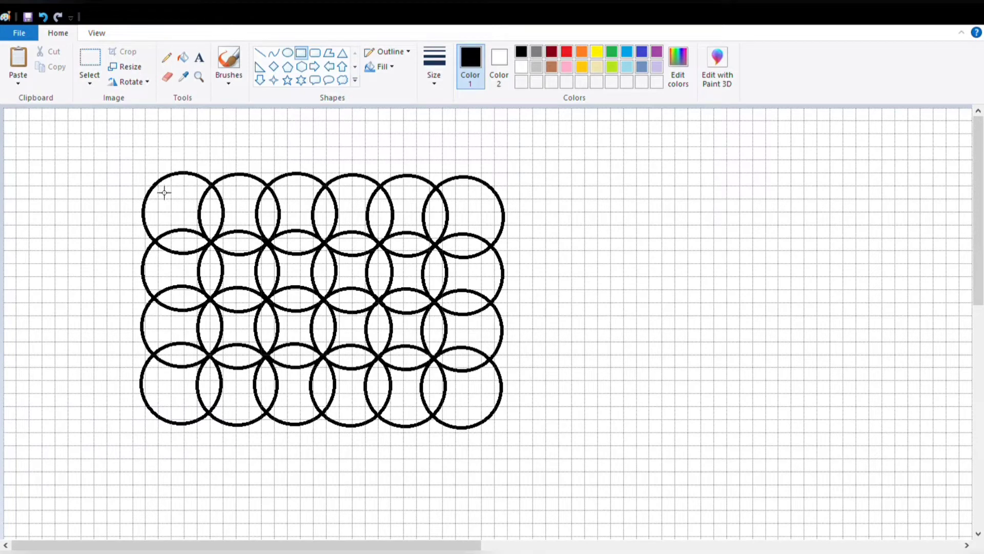
{"action": "left_click_drag", "start_coordinate": [164, 193], "coordinate": [496, 420]}
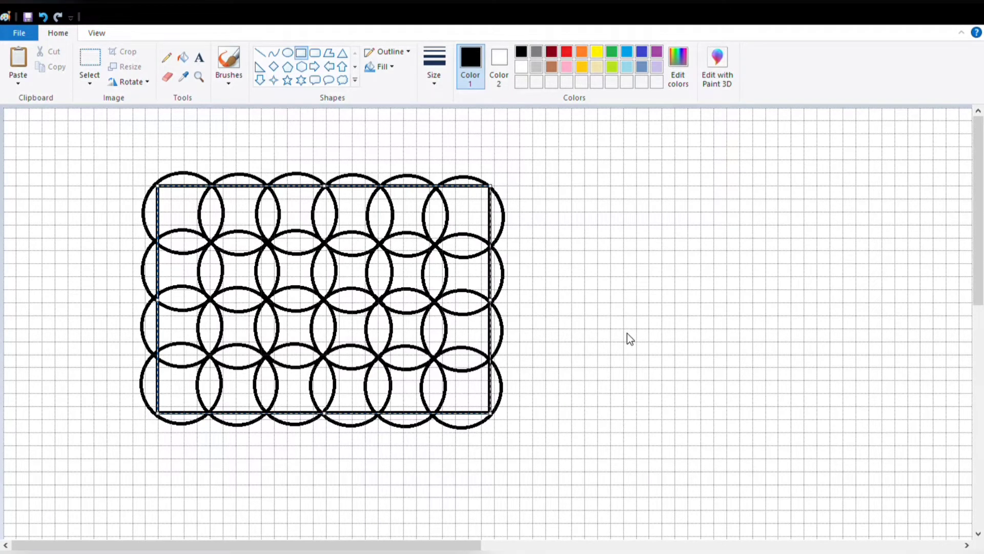
{"action": "left_click", "coordinate": [431, 81]}
{"action": "left_click", "coordinate": [442, 192]}
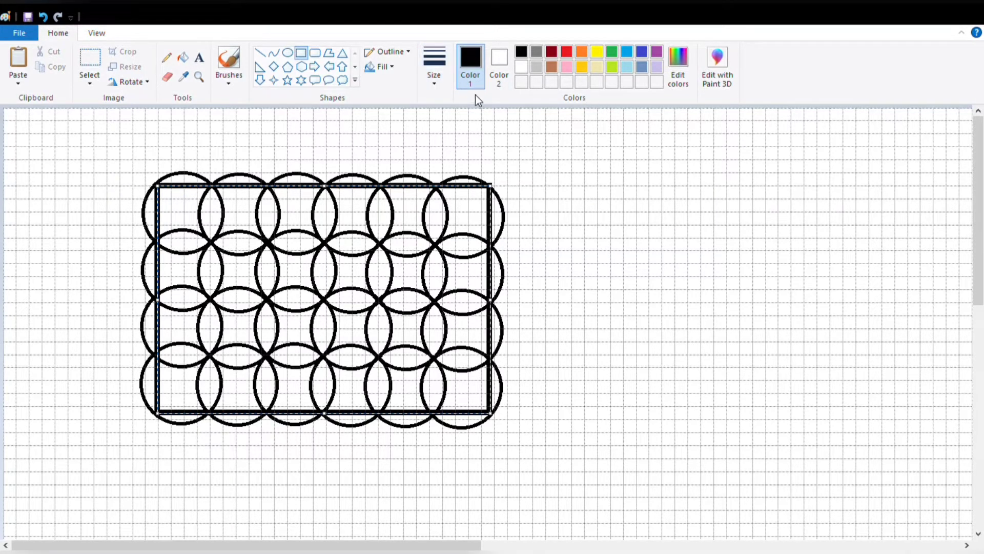
{"action": "left_click", "coordinate": [450, 140]}
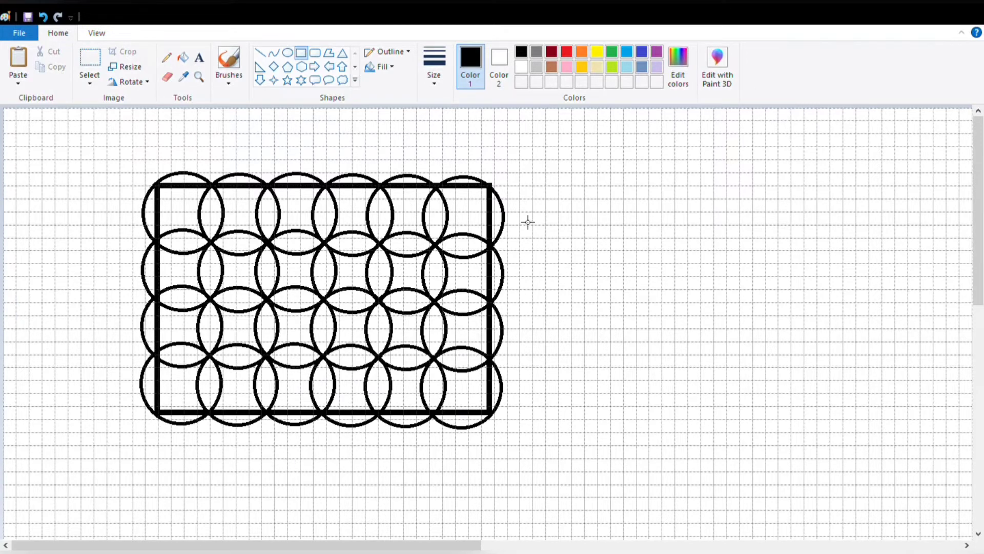
Erase part of the top-left circle's outer arc and delete all arcs above the rectangle's upper edge
{"action": "left_click", "coordinate": [166, 78]}
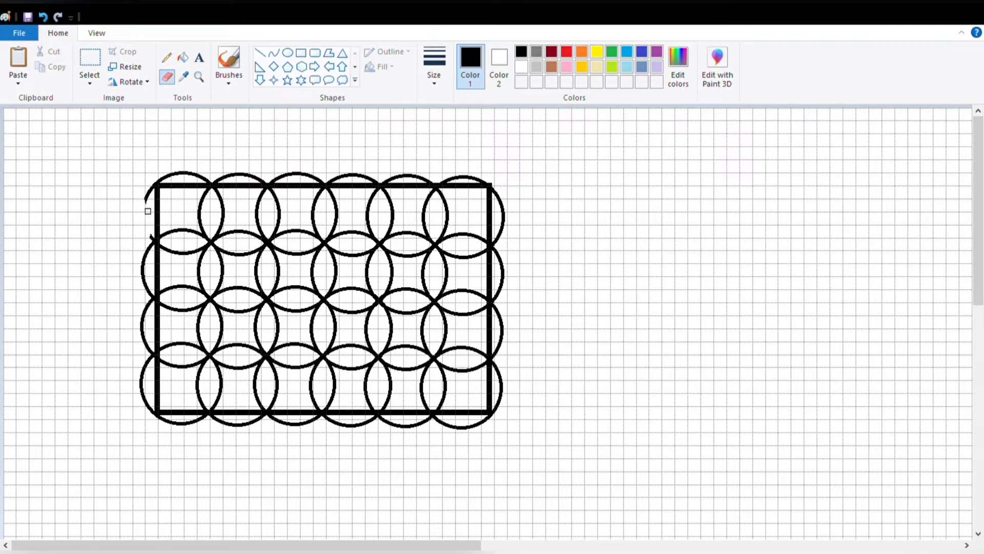
{"action": "left_click_drag", "start_coordinate": [148, 211], "coordinate": [148, 187]}
{"action": "left_click", "coordinate": [199, 77]}
{"action": "left_click", "coordinate": [318, 211]}
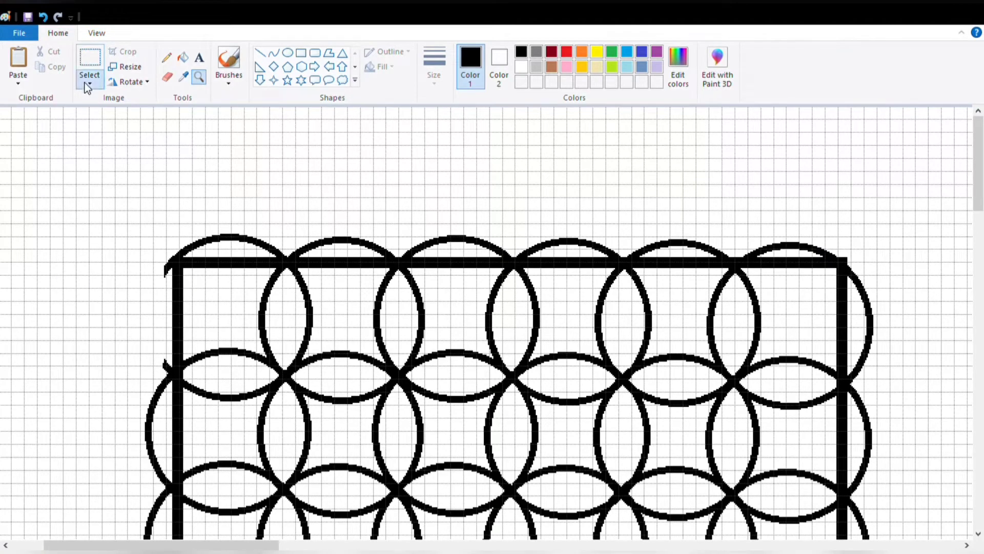
{"action": "left_click", "coordinate": [90, 60]}
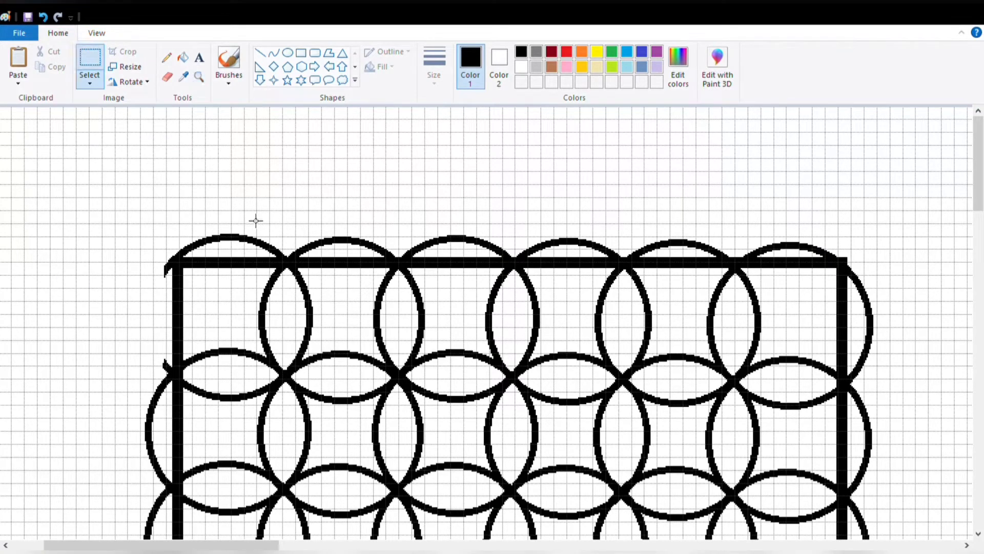
{"action": "left_click_drag", "start_coordinate": [146, 209], "coordinate": [895, 263]}
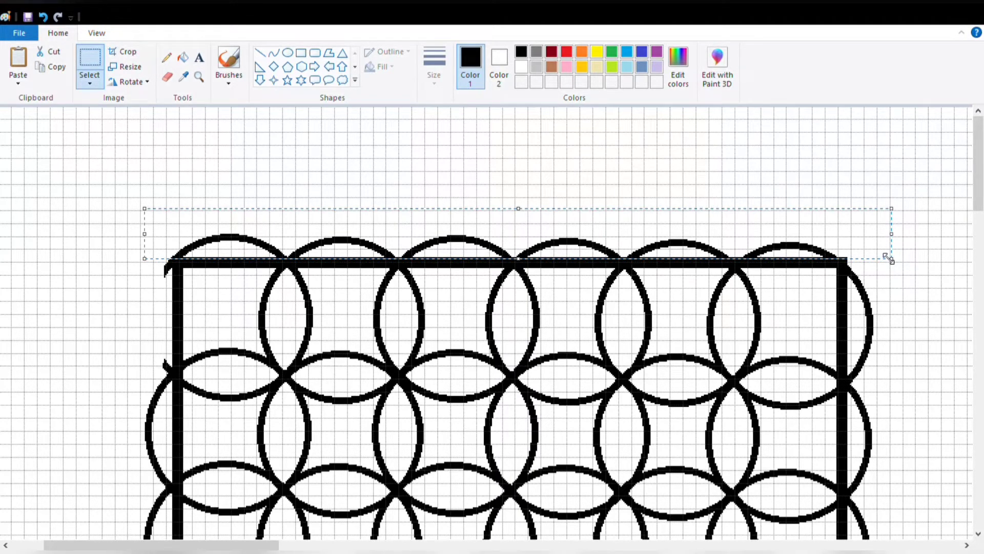
{"action": "key", "text": "Delete"}
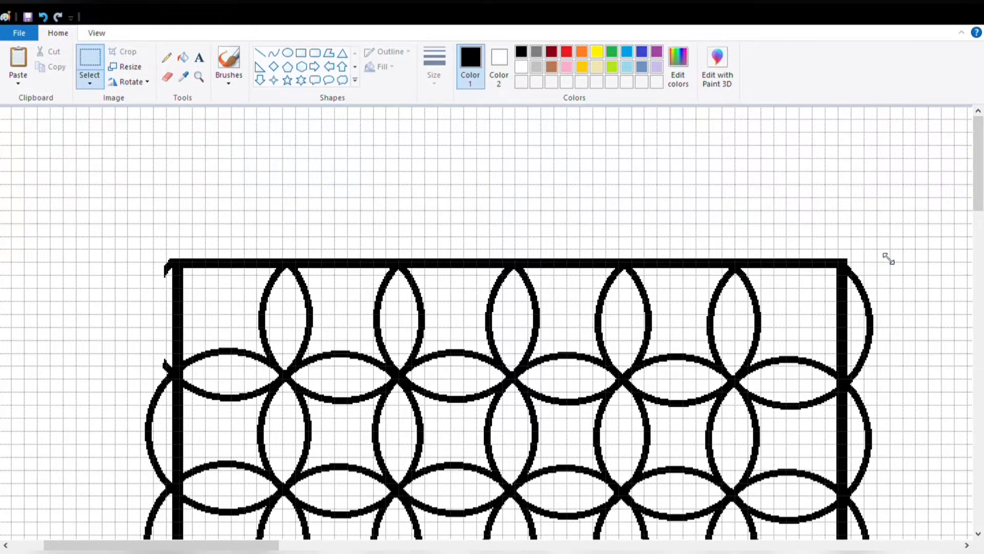
Delete the circle arcs that stick out beyond the rectangle's right edge
{"action": "scroll", "coordinate": [769, 248], "scroll_direction": "down", "scroll_amount": 2}
{"action": "scroll", "coordinate": [508, 282], "scroll_direction": "up", "scroll_amount": 1}
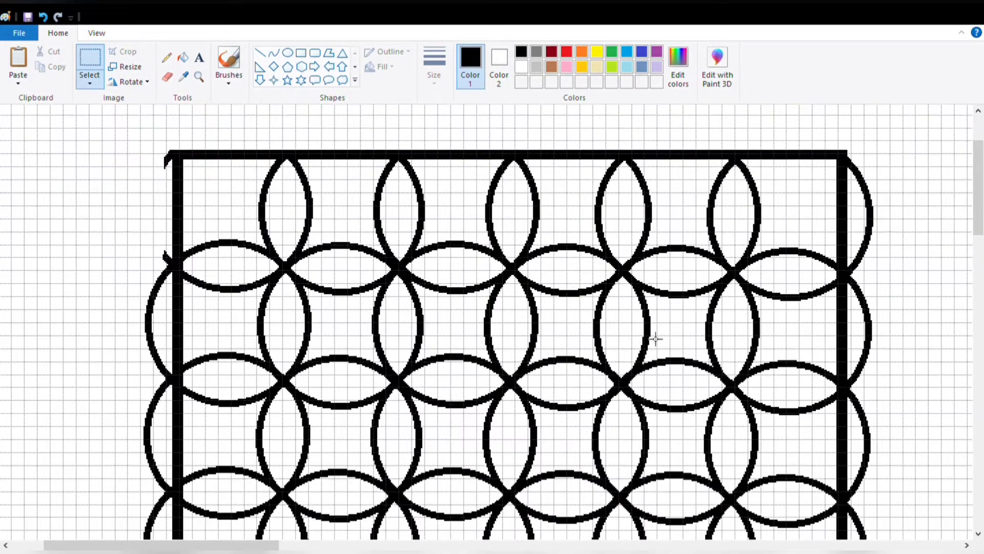
{"action": "left_click", "coordinate": [93, 34]}
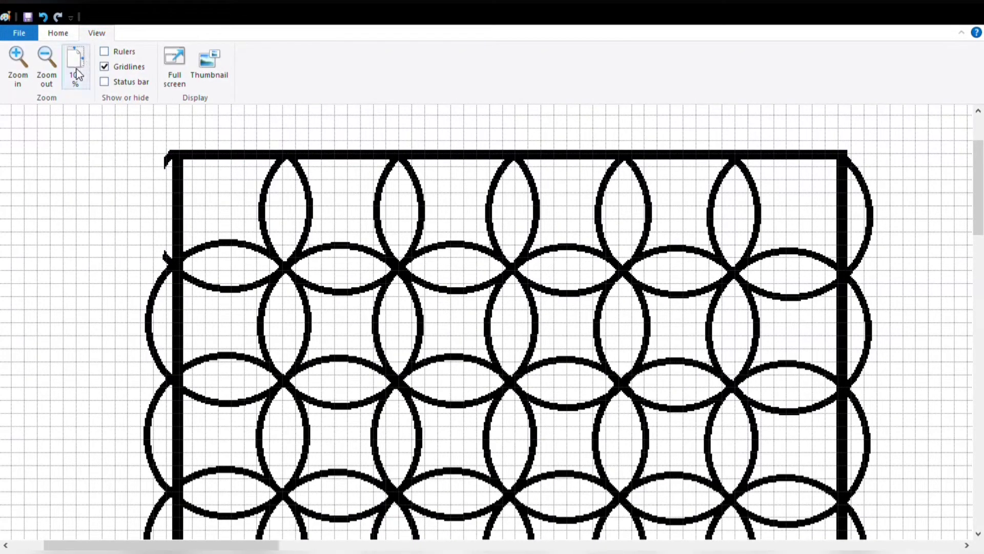
{"action": "left_click", "coordinate": [54, 68]}
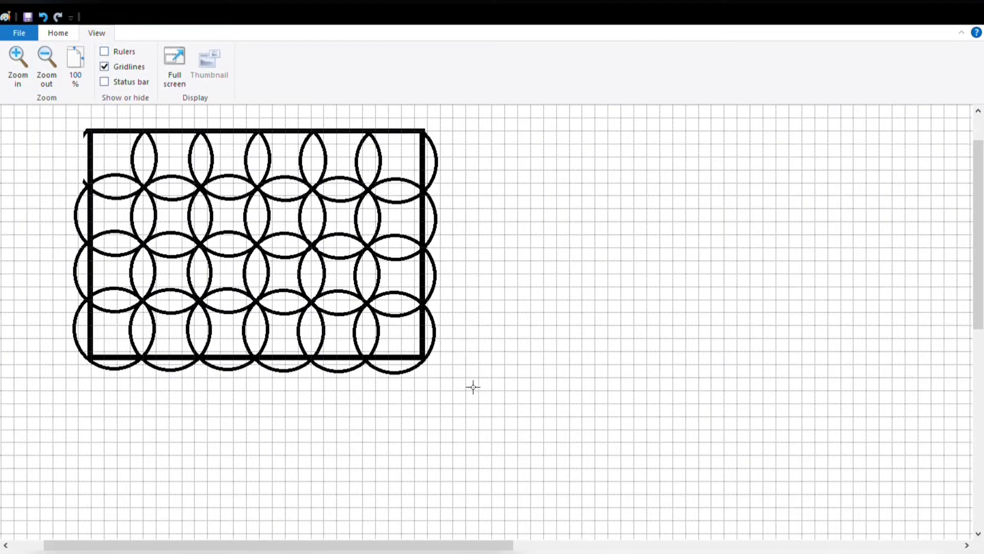
{"action": "left_click", "coordinate": [54, 33]}
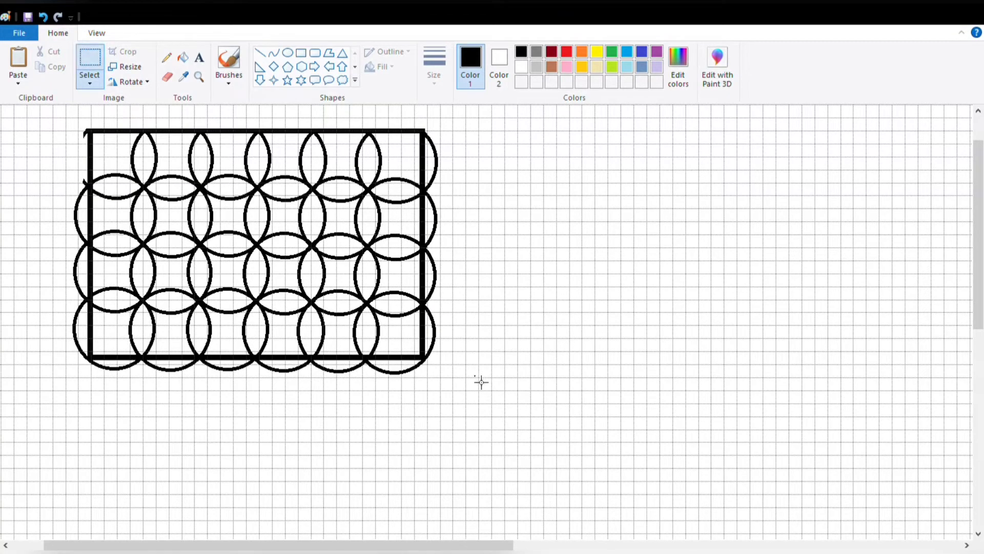
{"action": "mouse_move", "coordinate": [475, 375]}
{"action": "left_mouse_down"}
{"action": "mouse_move", "coordinate": [434, 357]}
{"action": "mouse_move", "coordinate": [421, 197]}
{"action": "mouse_move", "coordinate": [429, 127]}
{"action": "left_mouse_up"}
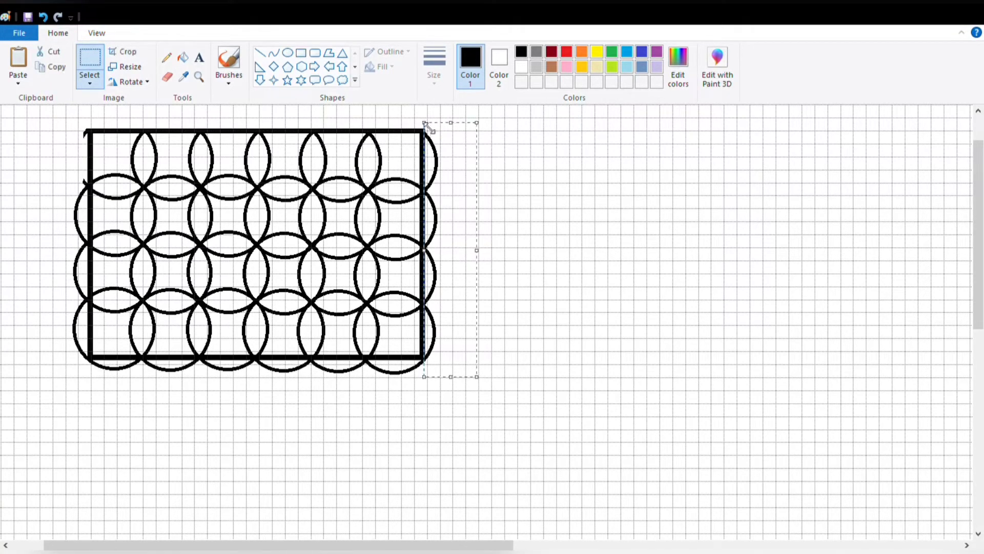
{"action": "key", "text": "Delete"}
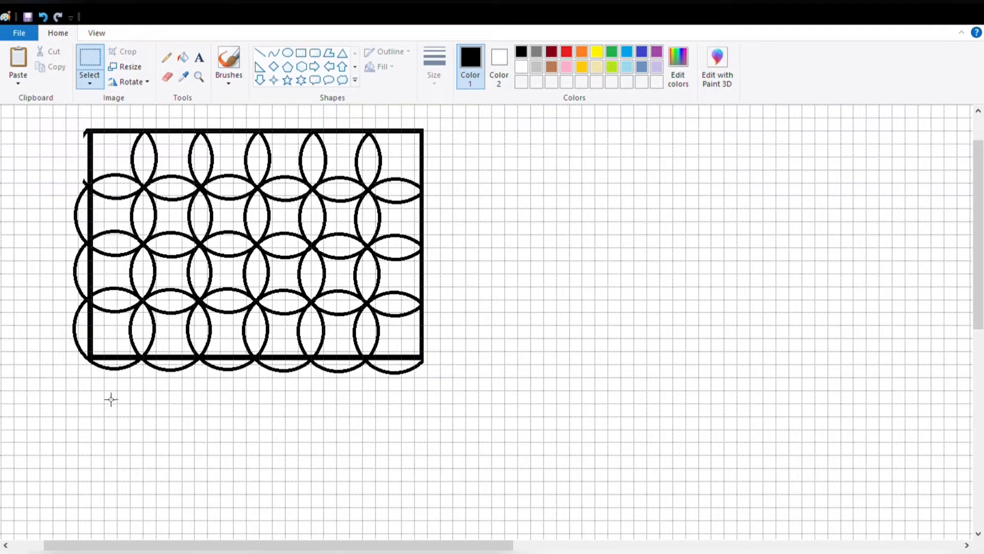
Delete the circle arcs that stick out below the rectangle's lower edge and beyond its left edge
{"action": "mouse_move", "coordinate": [64, 357]}
{"action": "left_mouse_down"}
{"action": "mouse_move", "coordinate": [248, 455]}
{"action": "mouse_move", "coordinate": [297, 455]}
{"action": "mouse_move", "coordinate": [168, 421]}
{"action": "left_mouse_up"}
{"action": "mouse_move", "coordinate": [465, 404]}
{"action": "left_mouse_down"}
{"action": "mouse_move", "coordinate": [23, 379]}
{"action": "mouse_move", "coordinate": [31, 364]}
{"action": "left_mouse_up"}
{"action": "key", "text": "Delete"}
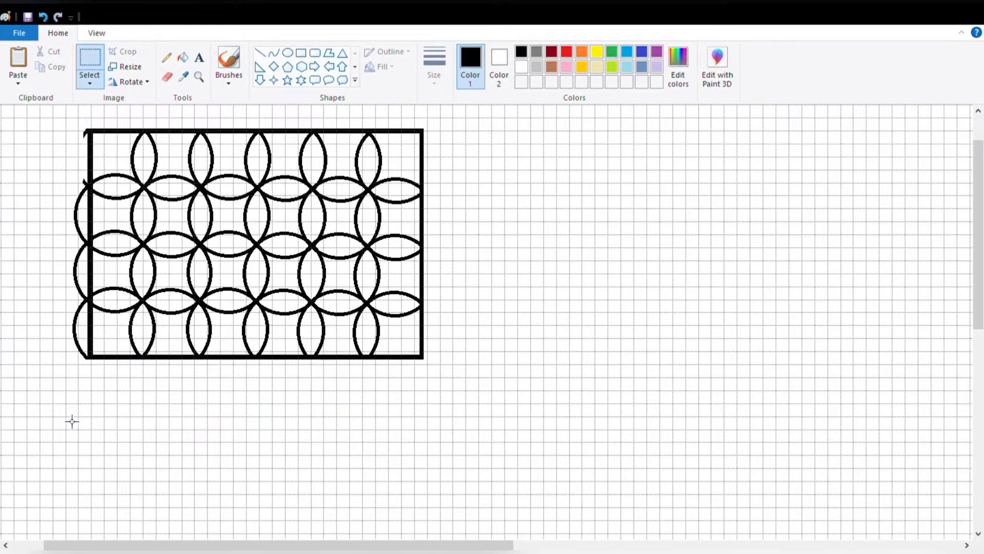
{"action": "mouse_move", "coordinate": [33, 399]}
{"action": "left_mouse_down"}
{"action": "mouse_move", "coordinate": [77, 406]}
{"action": "mouse_move", "coordinate": [102, 238]}
{"action": "mouse_move", "coordinate": [92, 116]}
{"action": "left_mouse_up"}
{"action": "key", "text": "Delete"}
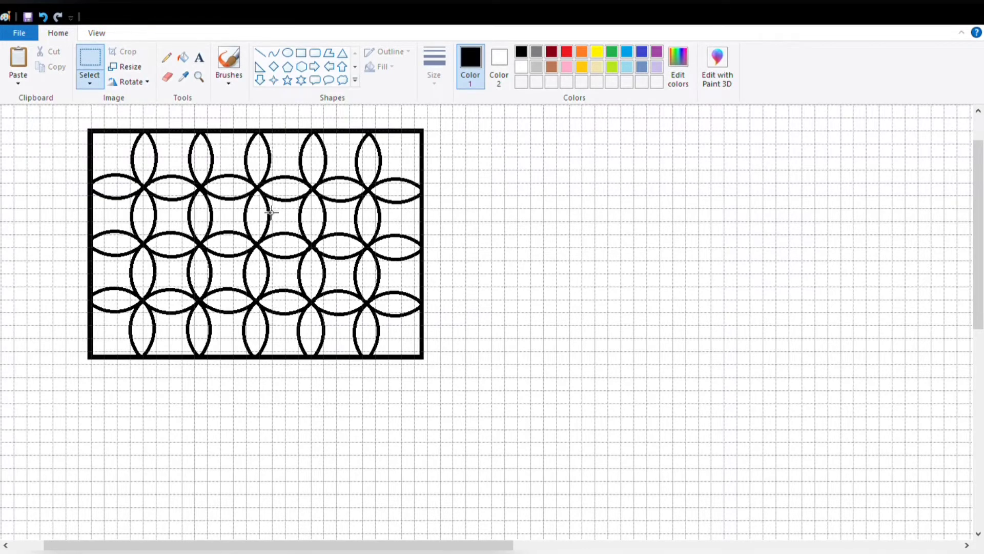
Fill the top row of vertical petals alternately with purple and orange, using purple for the first, third and fifth
{"action": "left_click", "coordinate": [184, 57]}
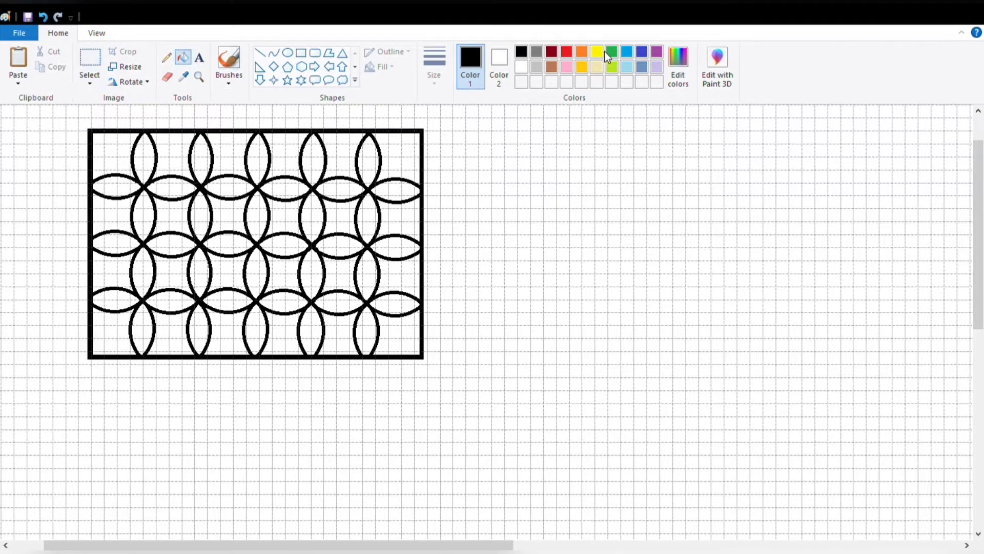
{"action": "left_click", "coordinate": [657, 52]}
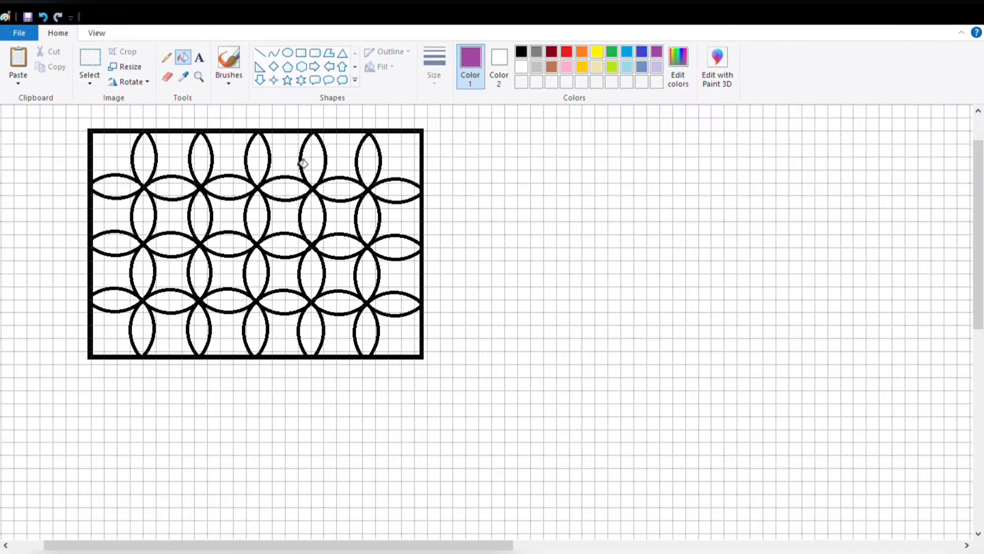
{"action": "left_click", "coordinate": [147, 161]}
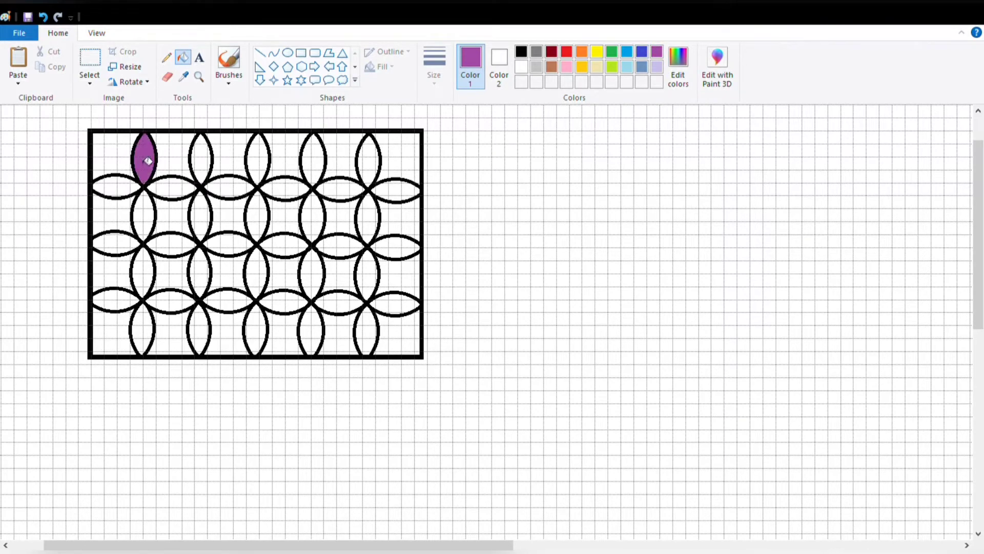
{"action": "left_click", "coordinate": [259, 160]}
{"action": "left_click", "coordinate": [377, 159]}
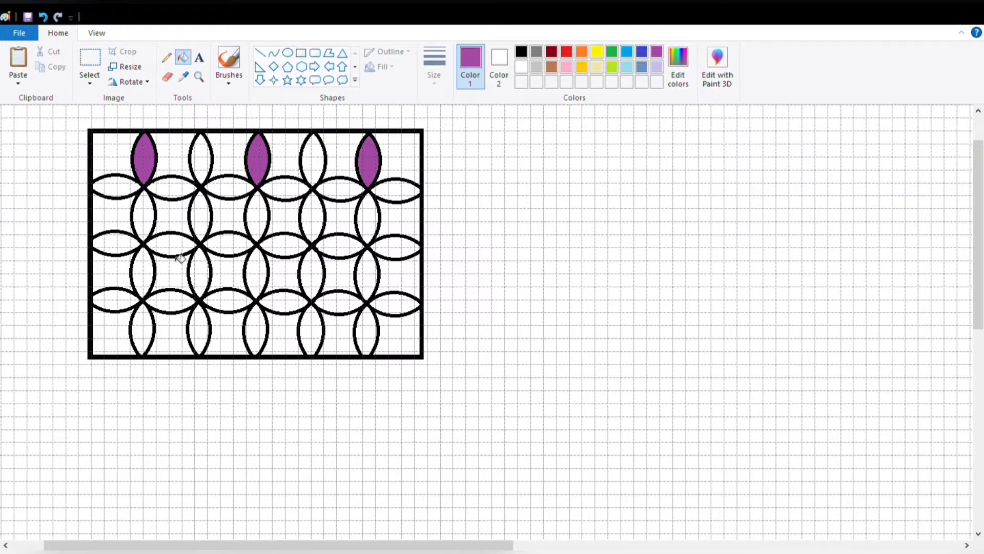
{"action": "left_click", "coordinate": [581, 51]}
{"action": "left_click", "coordinate": [204, 158]}
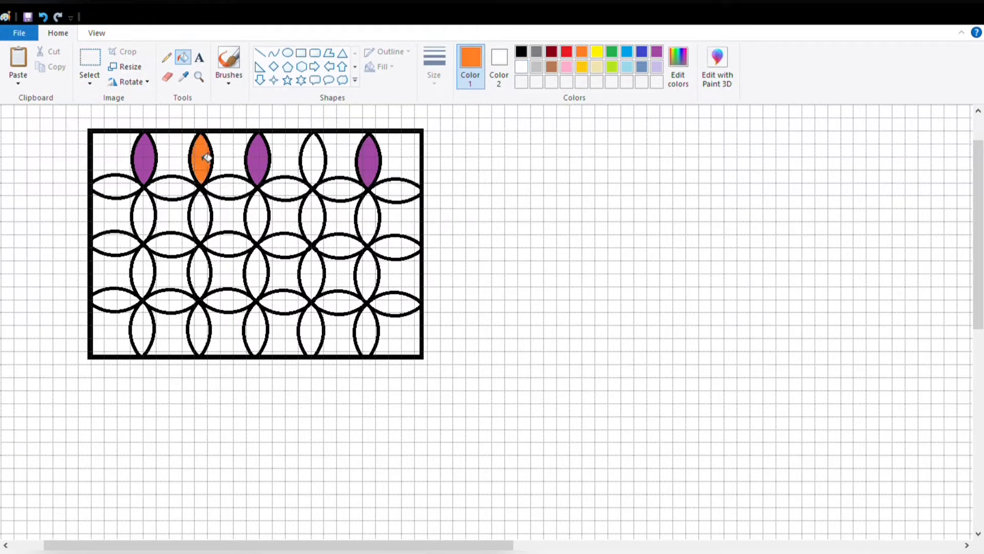
{"action": "left_click", "coordinate": [318, 164]}
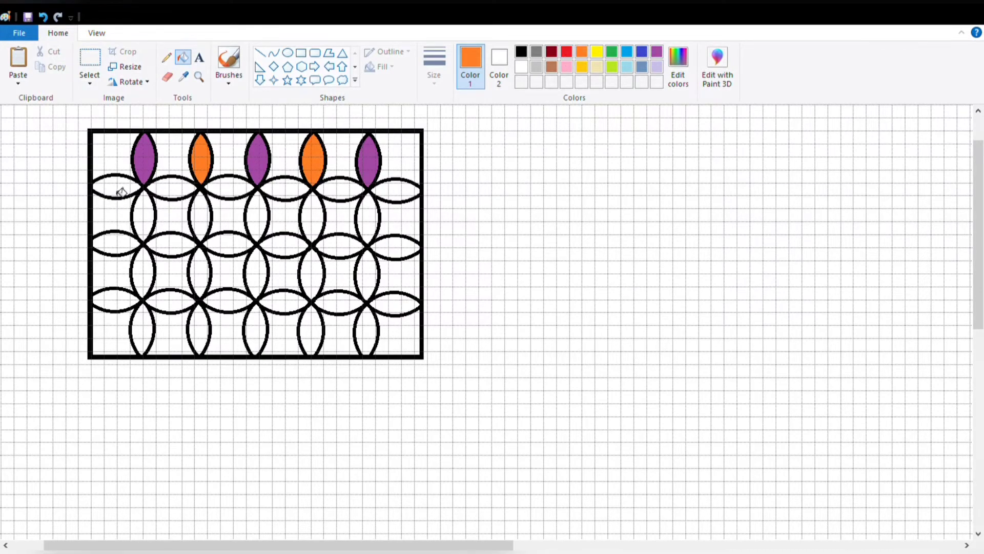
Fill the second, fourth and sixth petals of the uppermost horizontal petal row with blue-gray
{"action": "left_click", "coordinate": [161, 191]}
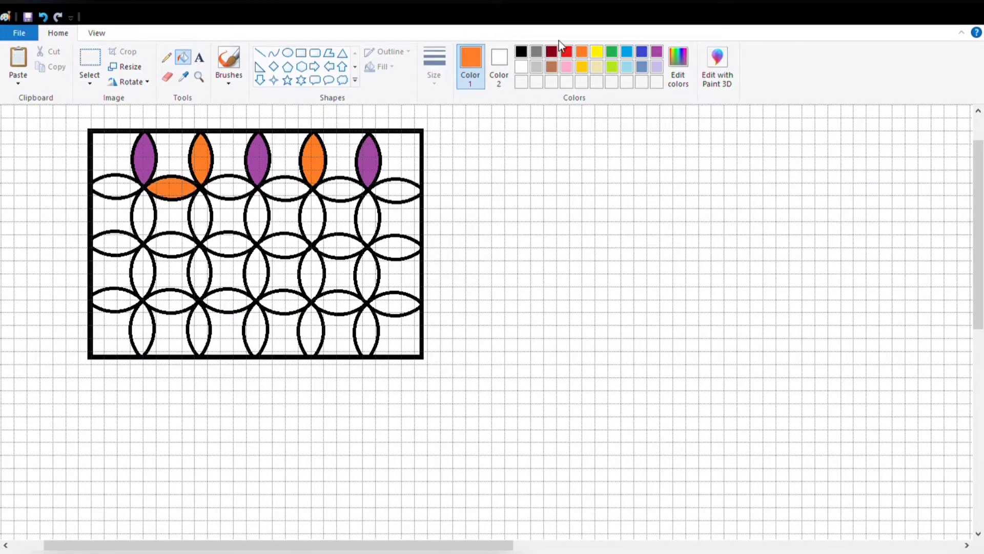
{"action": "left_click", "coordinate": [643, 70]}
{"action": "left_click", "coordinate": [163, 191]}
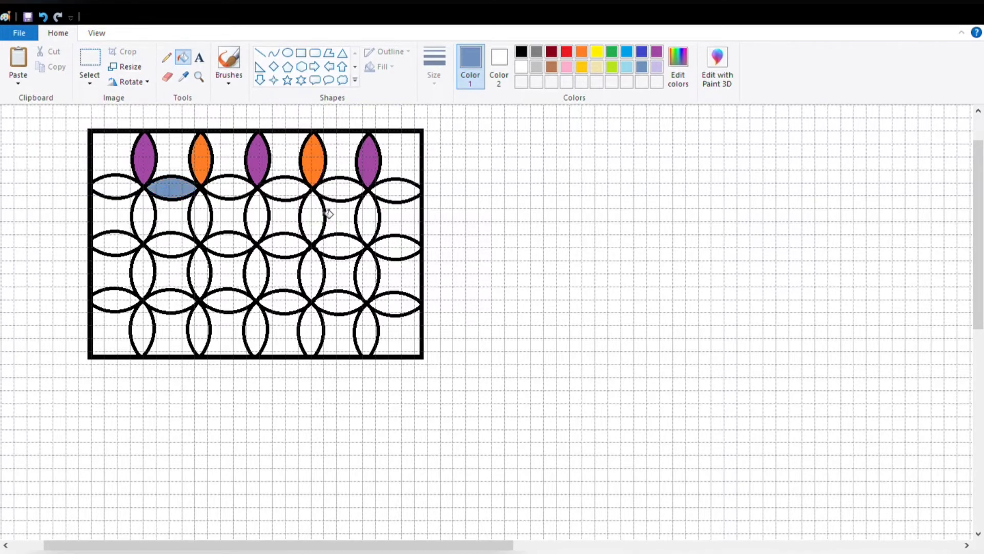
{"action": "left_click", "coordinate": [282, 194]}
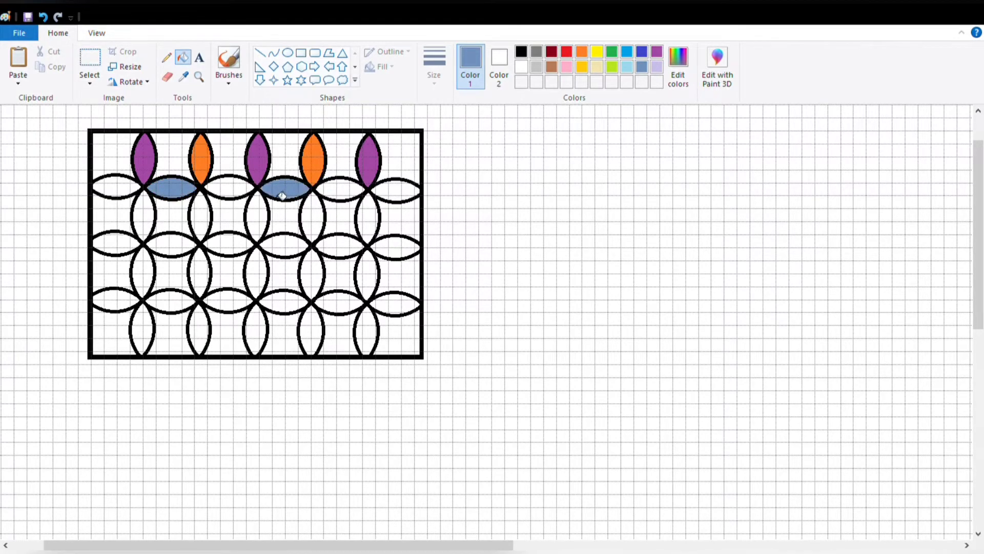
{"action": "left_click", "coordinate": [397, 195]}
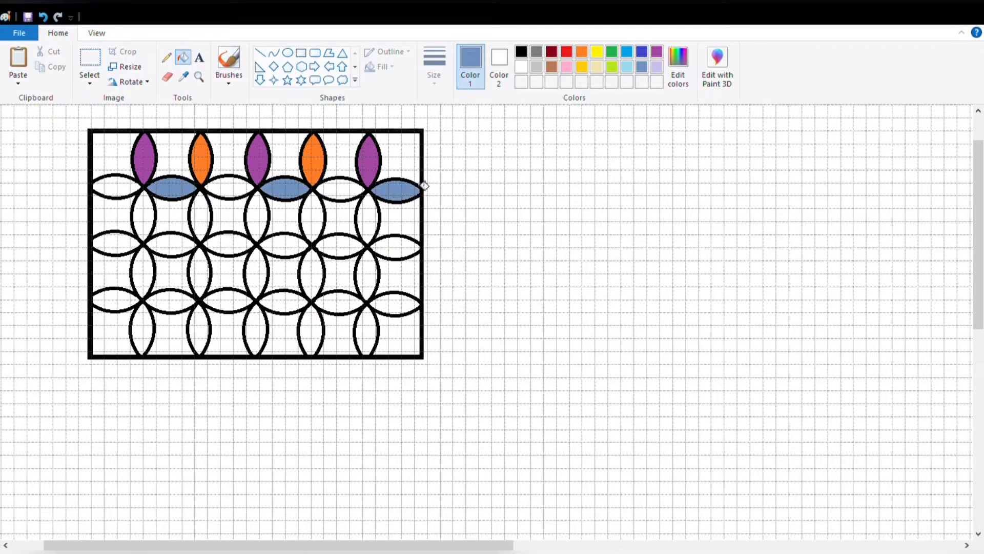
Fill the first, third and fifth petals of the uppermost horizontal petal row with yellow
{"action": "left_click", "coordinate": [598, 51]}
{"action": "left_click", "coordinate": [129, 190]}
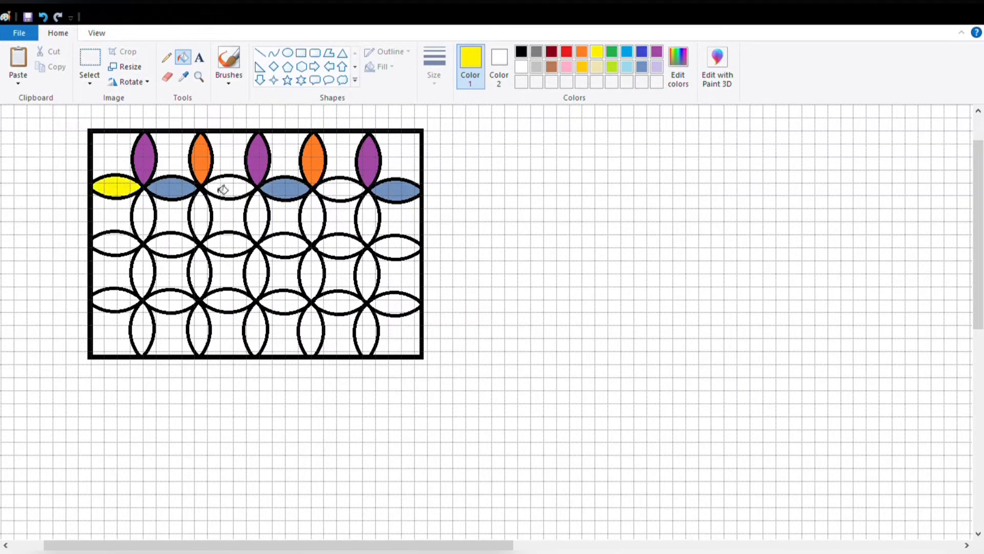
{"action": "left_click", "coordinate": [228, 190]}
{"action": "left_click", "coordinate": [357, 190]}
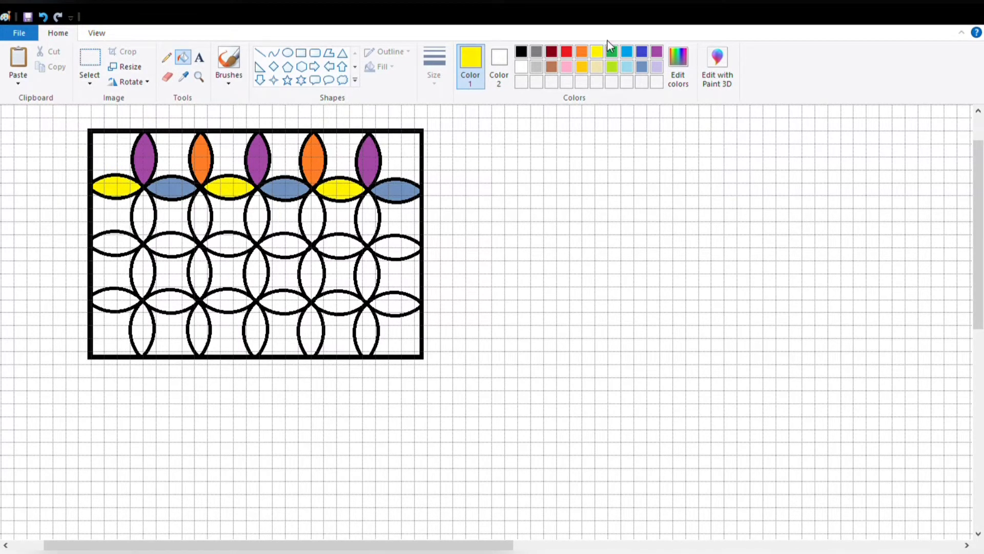
Fill the first, third and fifth vertical petals of the second vertical row with purple
{"action": "left_click", "coordinate": [657, 52]}
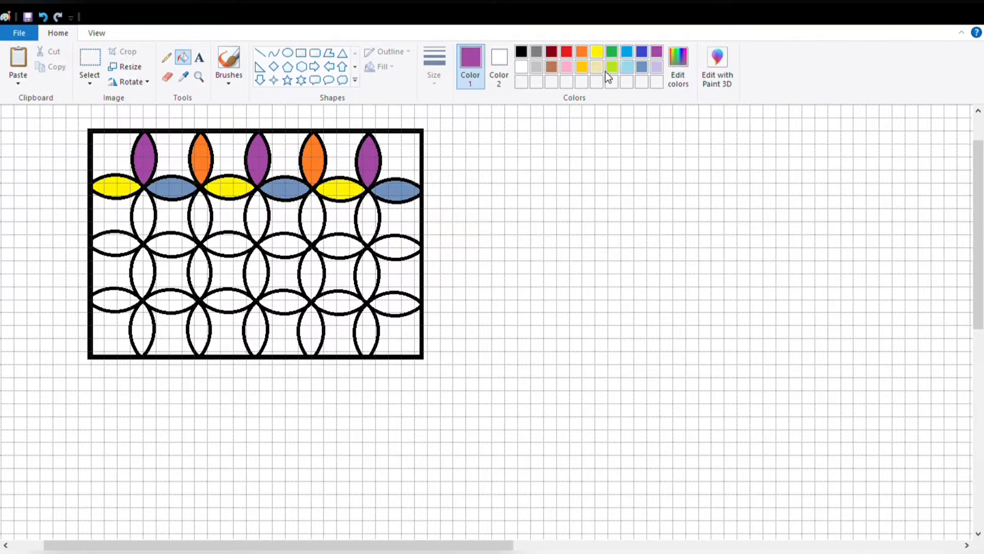
{"action": "left_click", "coordinate": [150, 218]}
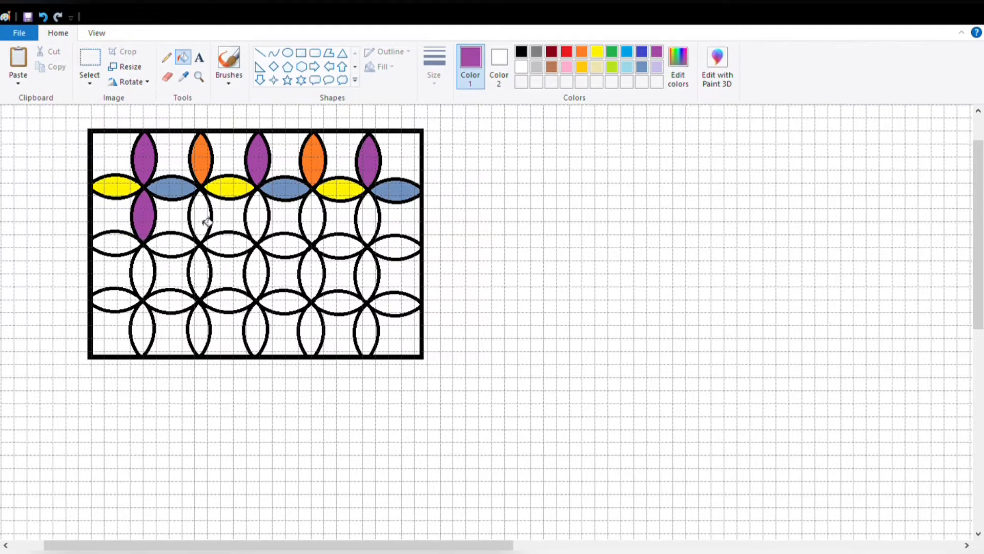
{"action": "left_click", "coordinate": [259, 219]}
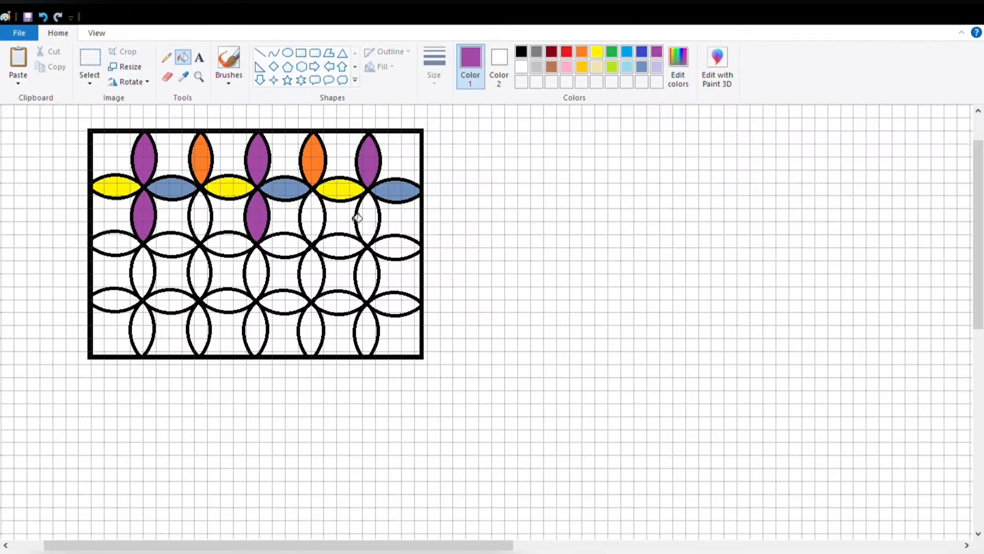
{"action": "left_click", "coordinate": [372, 214]}
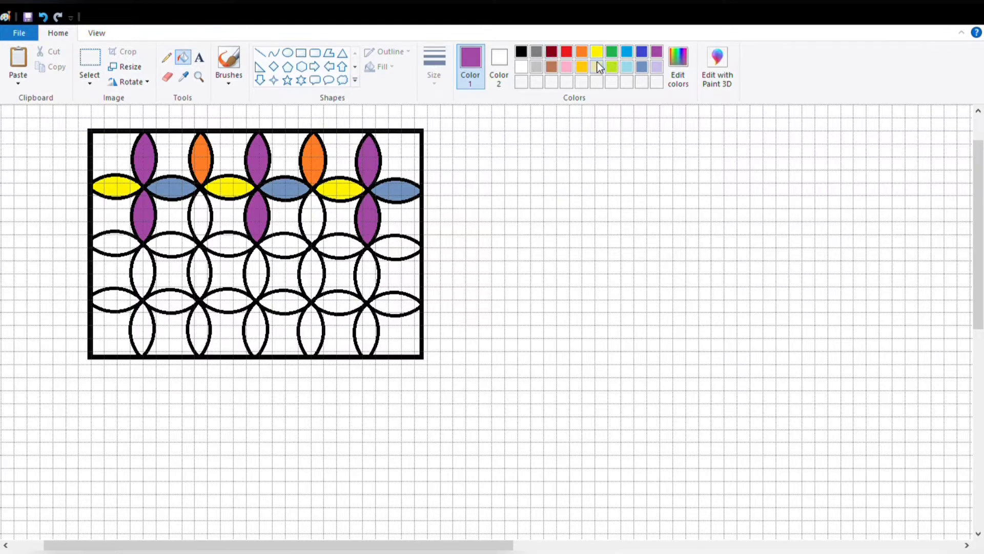
Fill the second, fourth and sixth petals of the middle horizontal petal row with blue-gray
{"action": "left_click", "coordinate": [641, 68]}
{"action": "left_click", "coordinate": [182, 251]}
{"action": "left_click", "coordinate": [226, 246]}
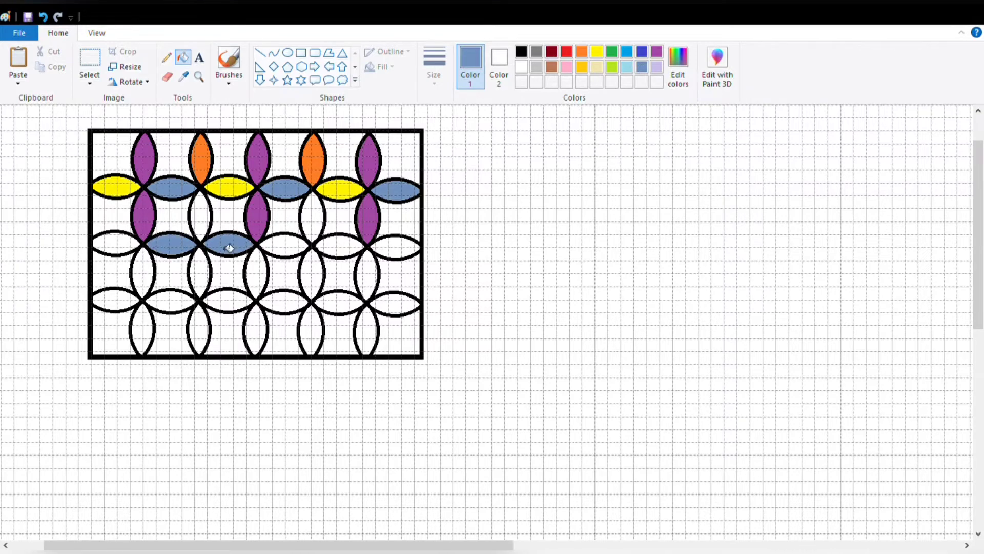
{"action": "left_click", "coordinate": [285, 248]}
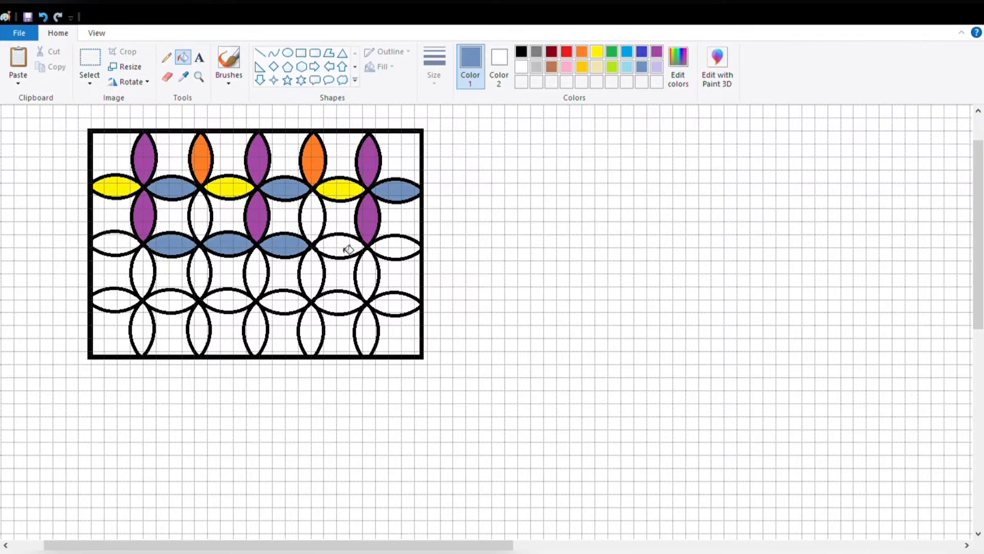
{"action": "left_click", "coordinate": [399, 249]}
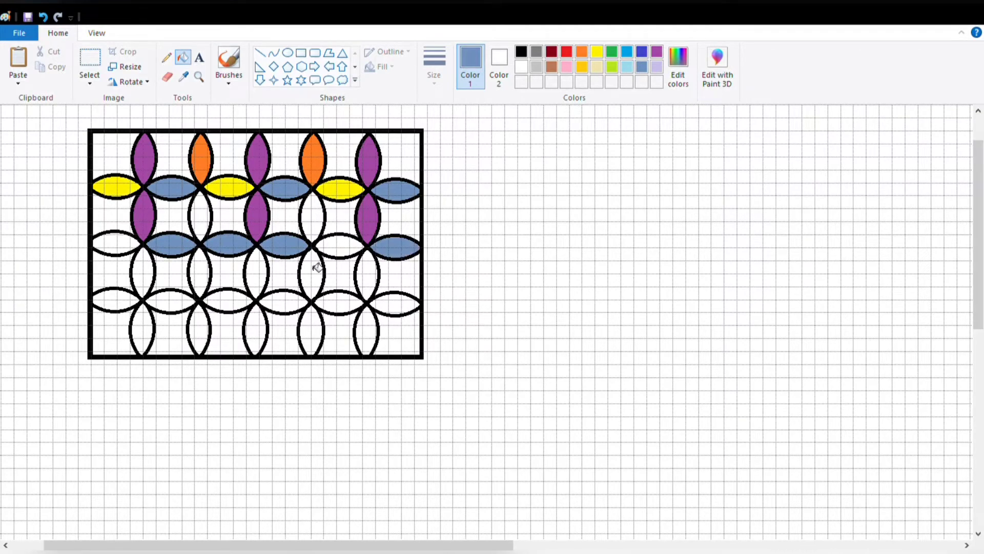
Fill the first, third and fifth petals of the middle and lowest horizontal petal rows with yellow
{"action": "left_click", "coordinate": [597, 53]}
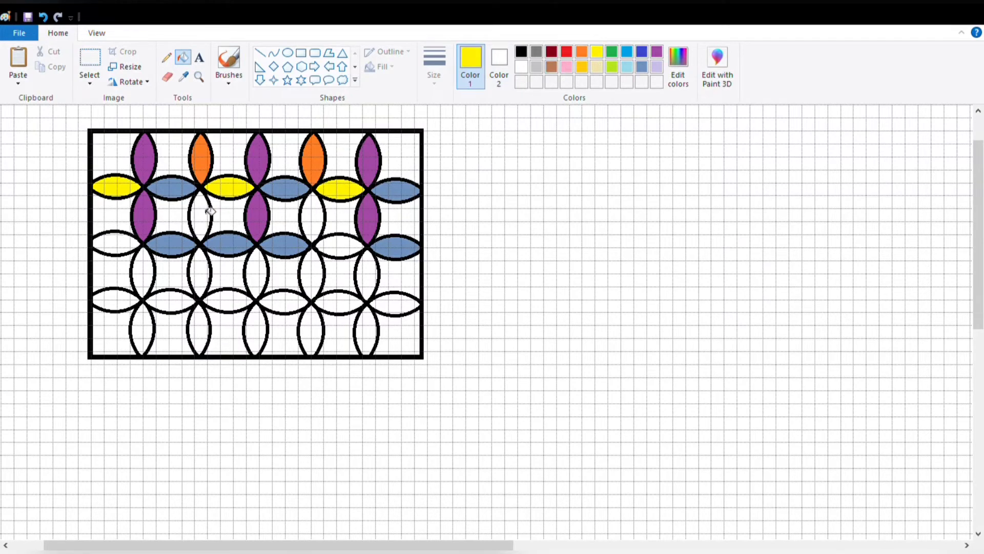
{"action": "left_click", "coordinate": [121, 249]}
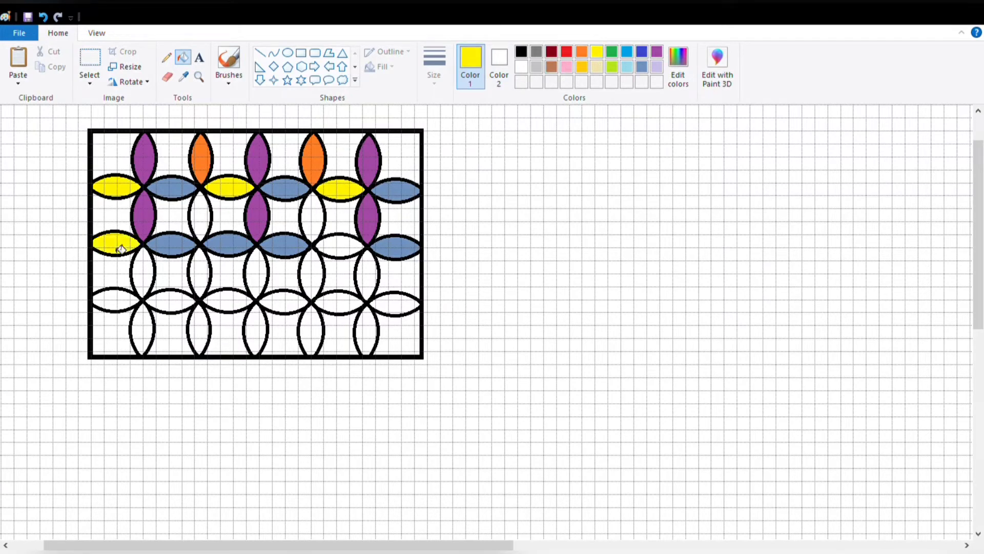
{"action": "left_click", "coordinate": [237, 250]}
{"action": "left_click", "coordinate": [345, 254]}
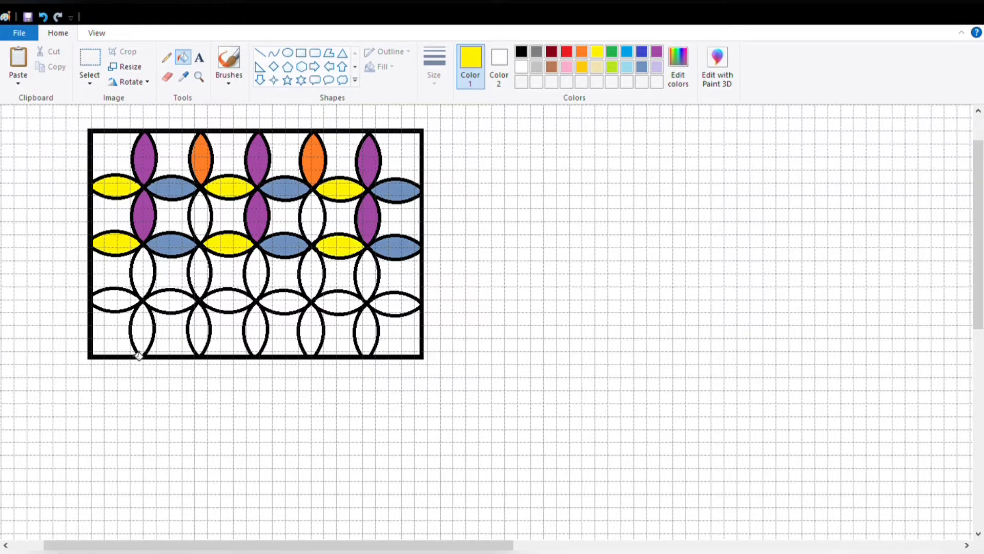
{"action": "left_click", "coordinate": [125, 305]}
{"action": "left_click", "coordinate": [235, 307]}
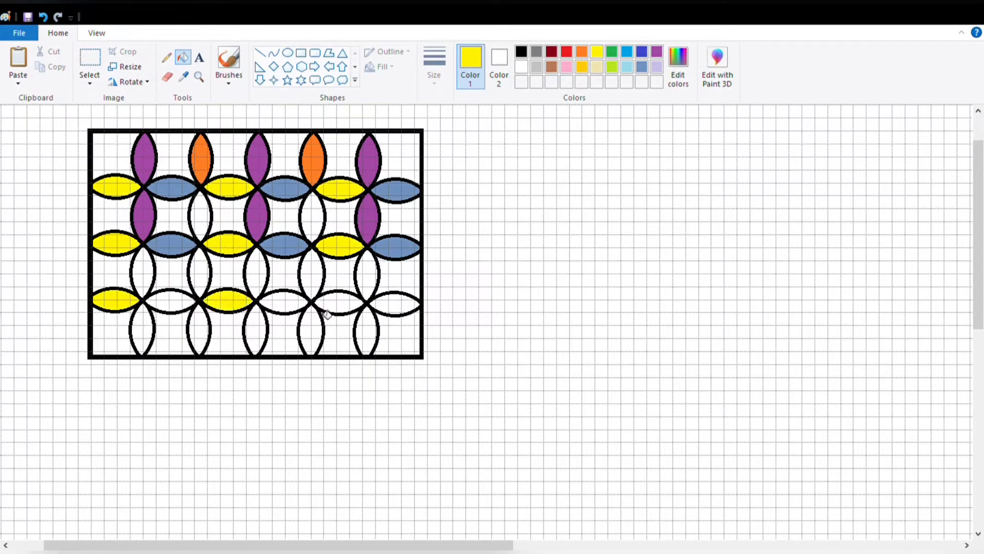
{"action": "left_click", "coordinate": [342, 309]}
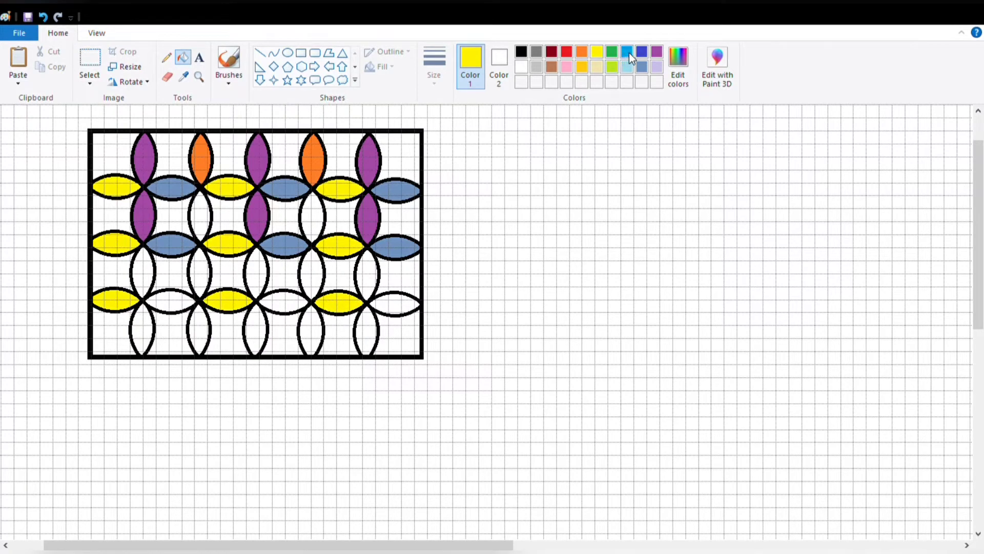
Fill the second, fourth and sixth petals of the lowest horizontal petal row with blue-gray
{"action": "left_click", "coordinate": [643, 65]}
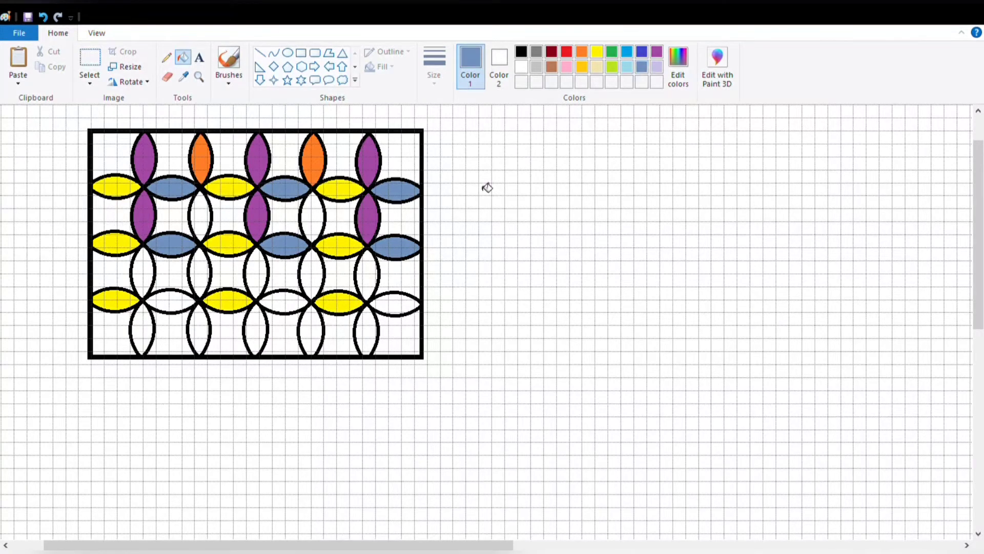
{"action": "left_click", "coordinate": [400, 307]}
{"action": "left_click", "coordinate": [299, 308]}
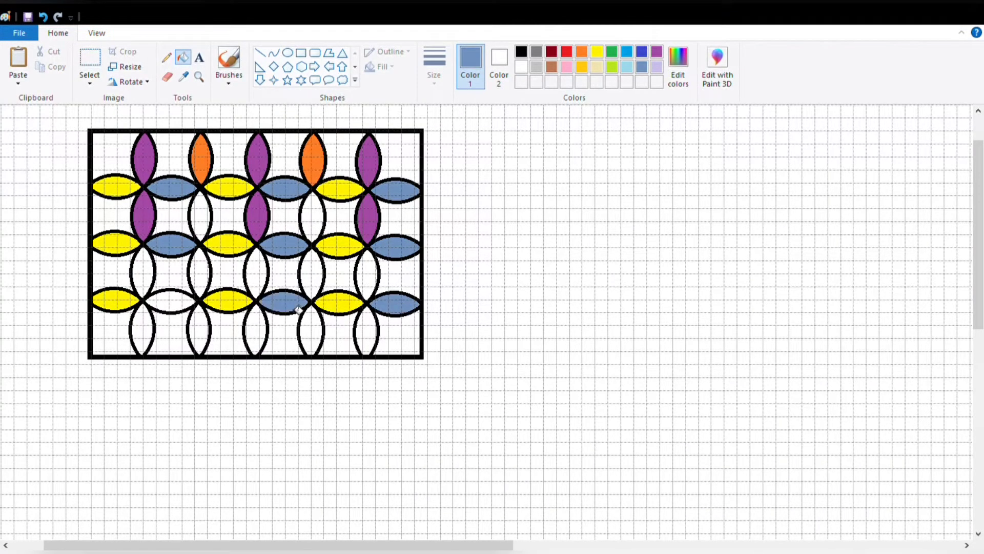
{"action": "left_click", "coordinate": [171, 302]}
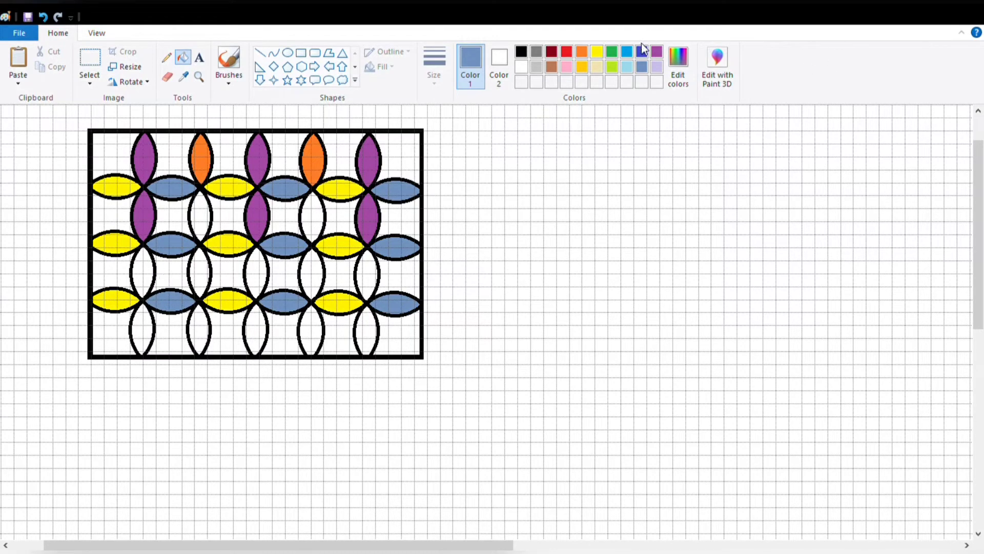
Fill the two lower vertical petals of the first column with purple
{"action": "left_click", "coordinate": [657, 51]}
{"action": "left_click", "coordinate": [146, 271]}
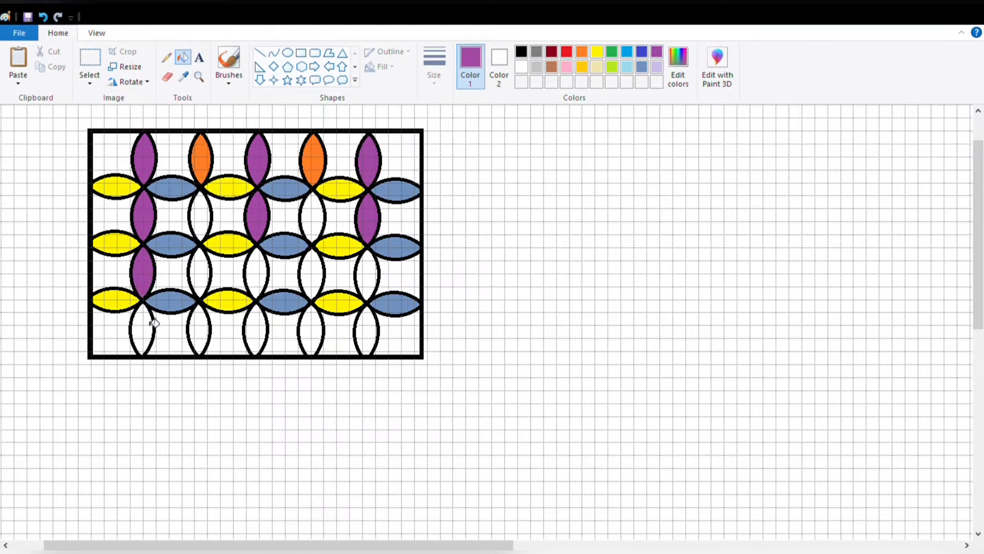
{"action": "left_click", "coordinate": [148, 344]}
{"action": "left_click", "coordinate": [204, 342]}
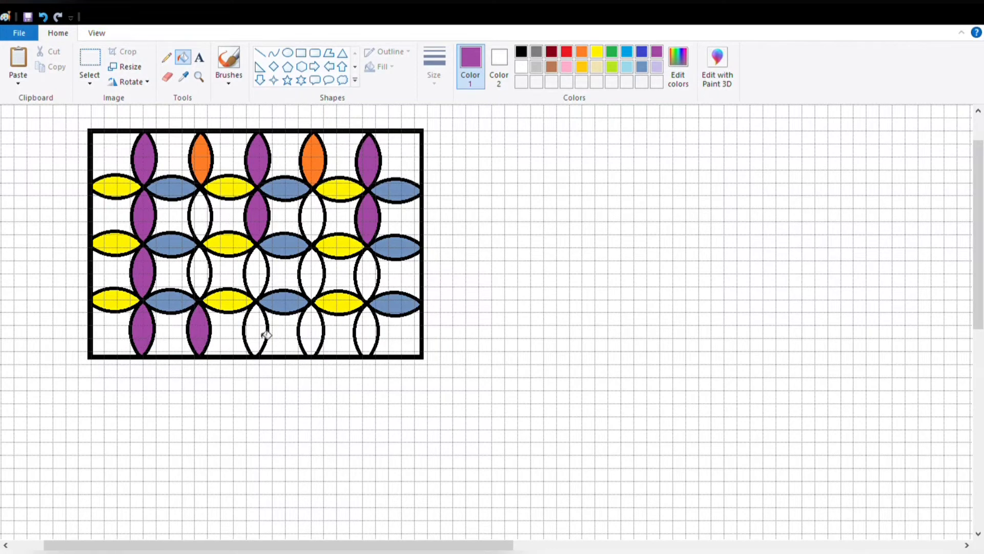
Fill the bottom vertical petals of the second and fourth columns with orange
{"action": "left_click", "coordinate": [582, 52]}
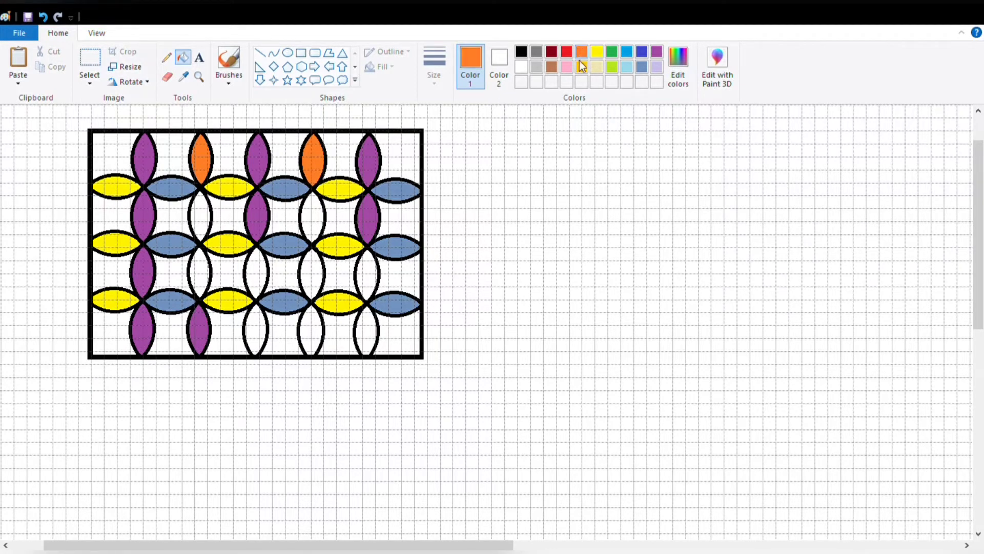
{"action": "left_click", "coordinate": [198, 331]}
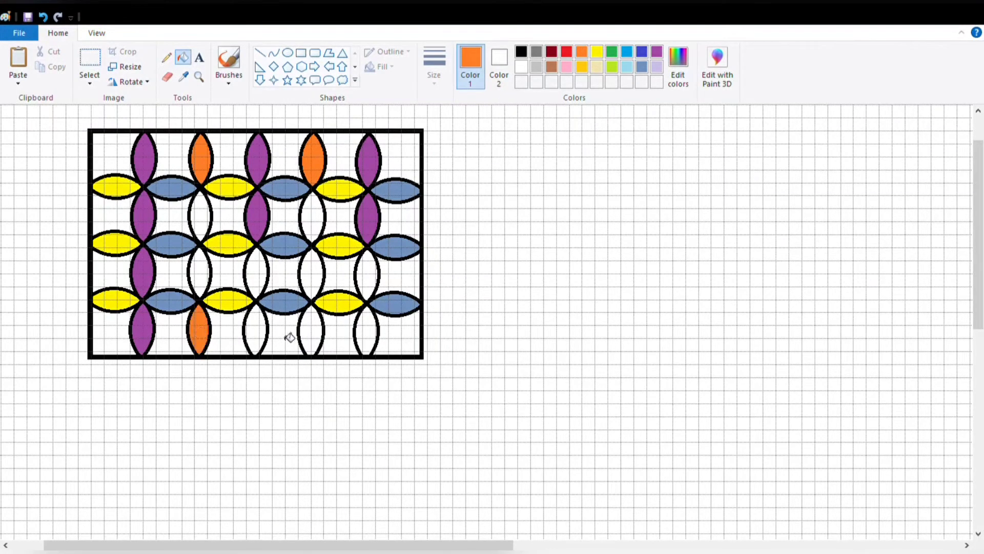
{"action": "left_click", "coordinate": [314, 336]}
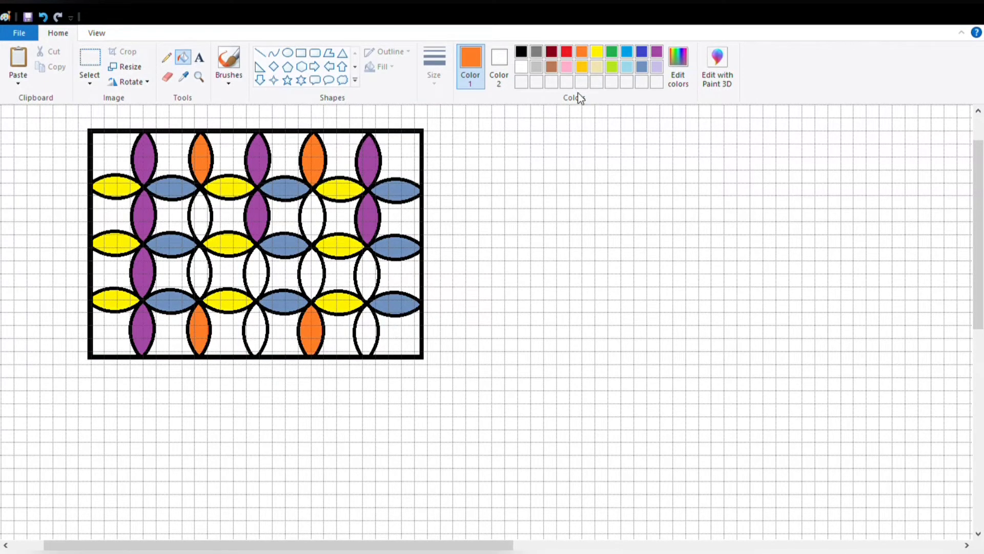
Fill the two lower vertical petals of the fifth and third columns with purple
{"action": "left_click", "coordinate": [657, 52]}
{"action": "left_click", "coordinate": [371, 328]}
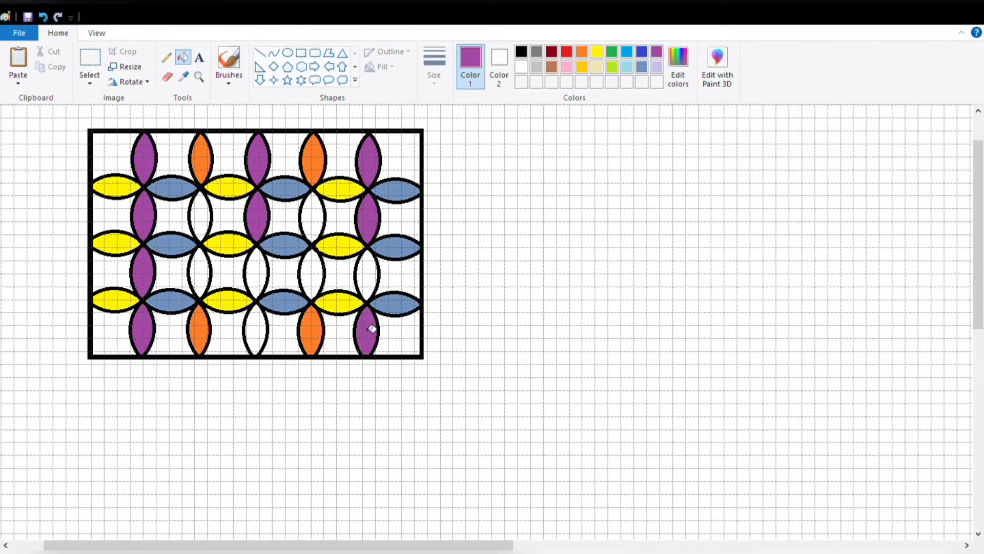
{"action": "left_click", "coordinate": [369, 272]}
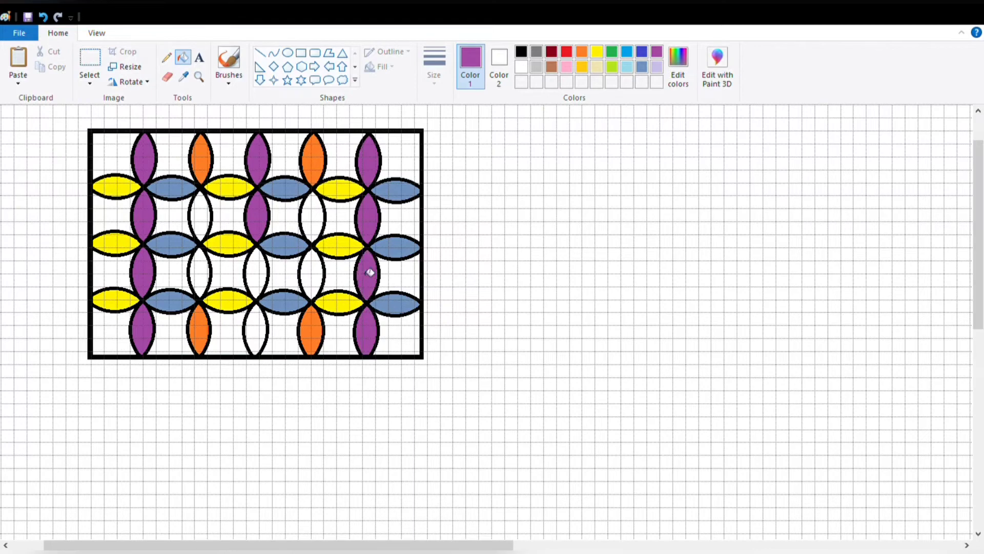
{"action": "left_click", "coordinate": [256, 281]}
{"action": "left_click", "coordinate": [258, 339]}
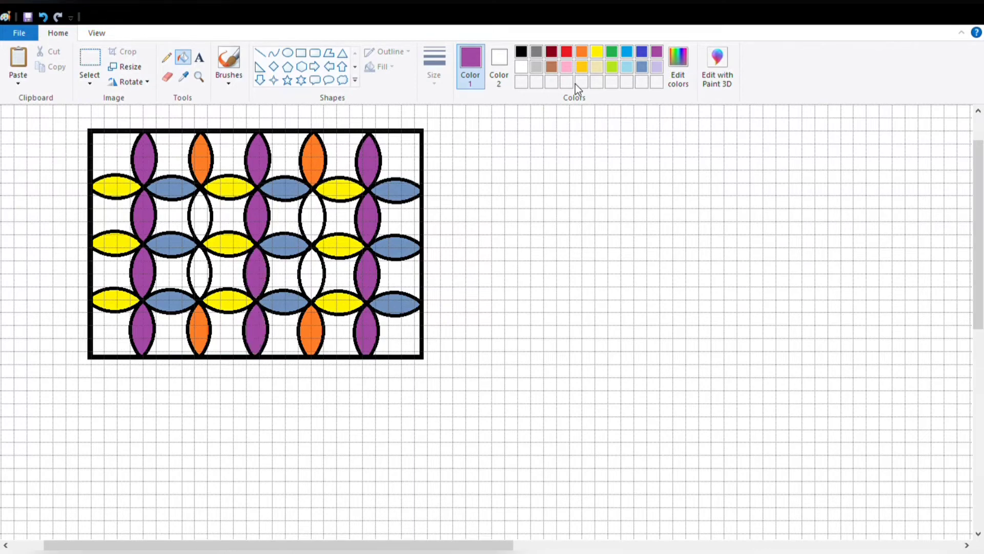
Fill the two middle vertical petals of the second and fourth columns with orange
{"action": "left_click", "coordinate": [581, 52]}
{"action": "left_click", "coordinate": [205, 280]}
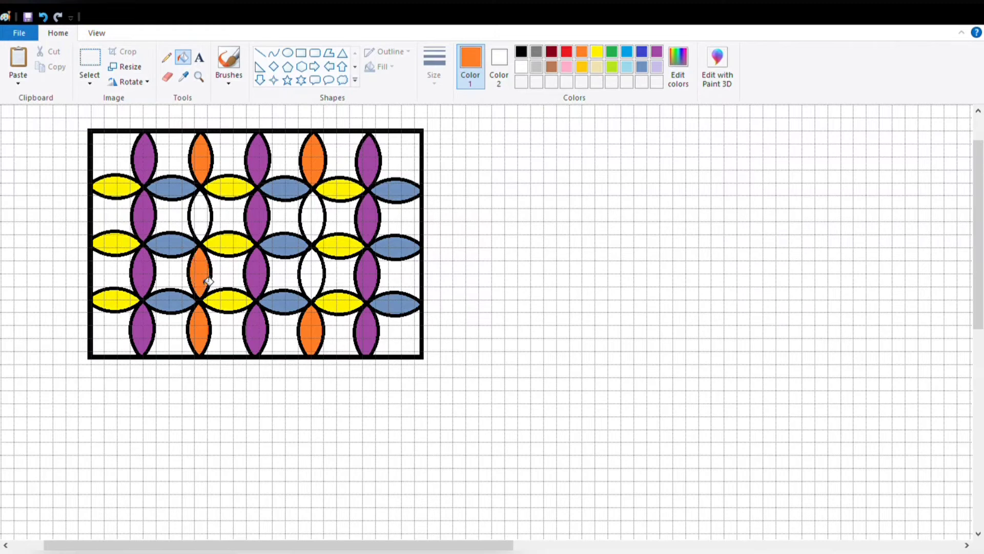
{"action": "left_click", "coordinate": [208, 225]}
{"action": "left_click", "coordinate": [311, 220]}
{"action": "left_click", "coordinate": [313, 272]}
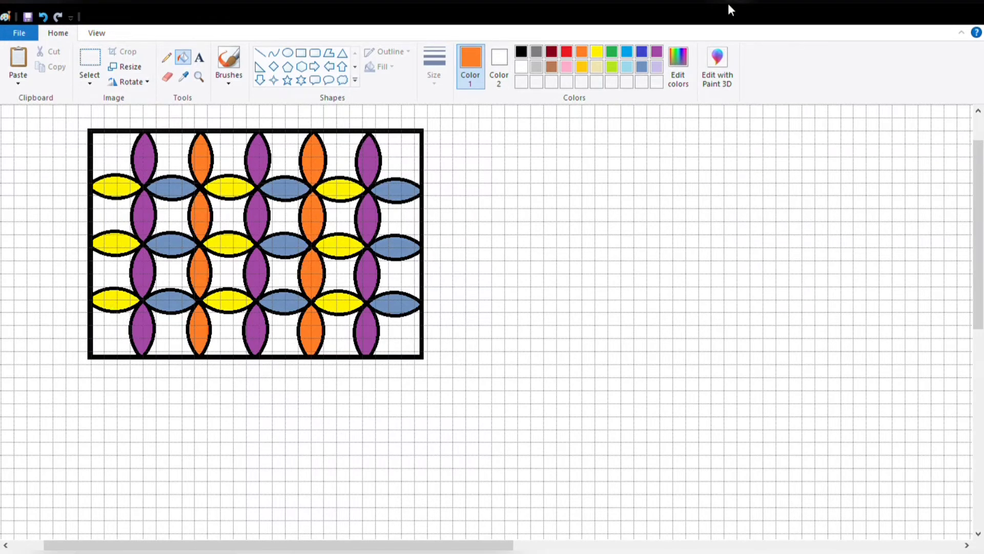
Fill all six background areas in the top row of the pattern with pale beige
{"action": "left_click", "coordinate": [600, 68]}
{"action": "left_click", "coordinate": [127, 156]}
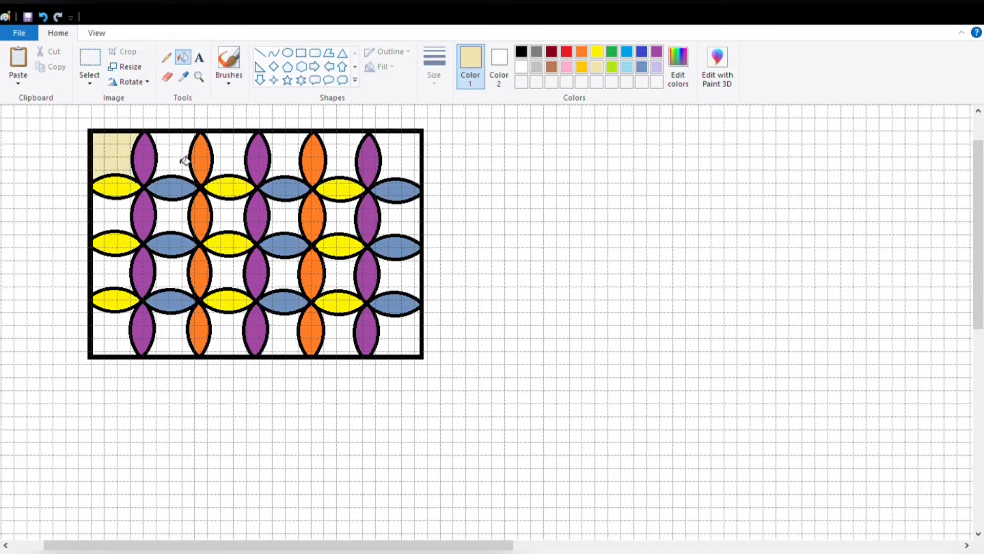
{"action": "left_click", "coordinate": [181, 160]}
{"action": "left_click", "coordinate": [230, 155]}
{"action": "left_click", "coordinate": [280, 153]}
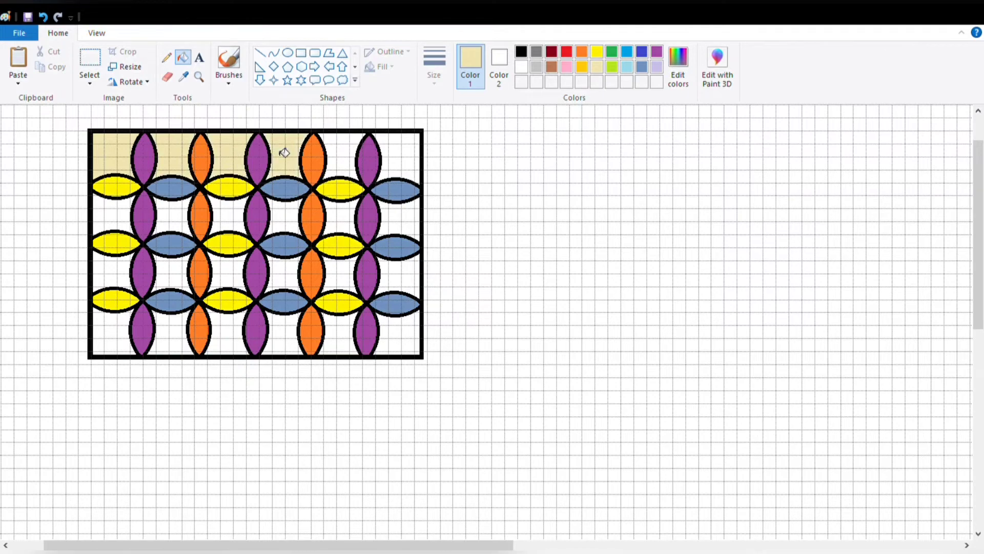
{"action": "left_click", "coordinate": [343, 160]}
{"action": "left_click", "coordinate": [396, 157]}
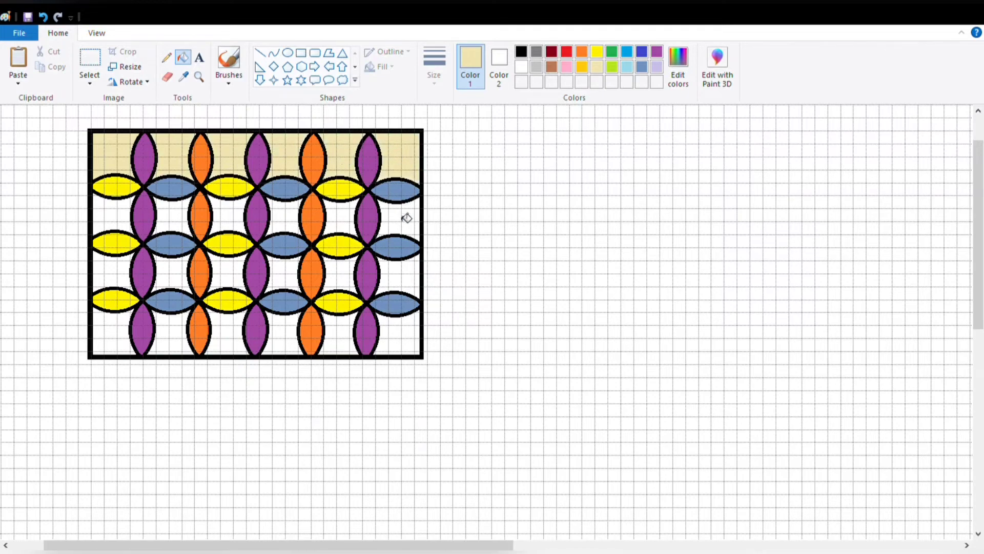
Fill all six background areas in the second row of the pattern with pale beige
{"action": "left_click", "coordinate": [405, 219]}
{"action": "left_click", "coordinate": [339, 225]}
{"action": "left_click", "coordinate": [296, 224]}
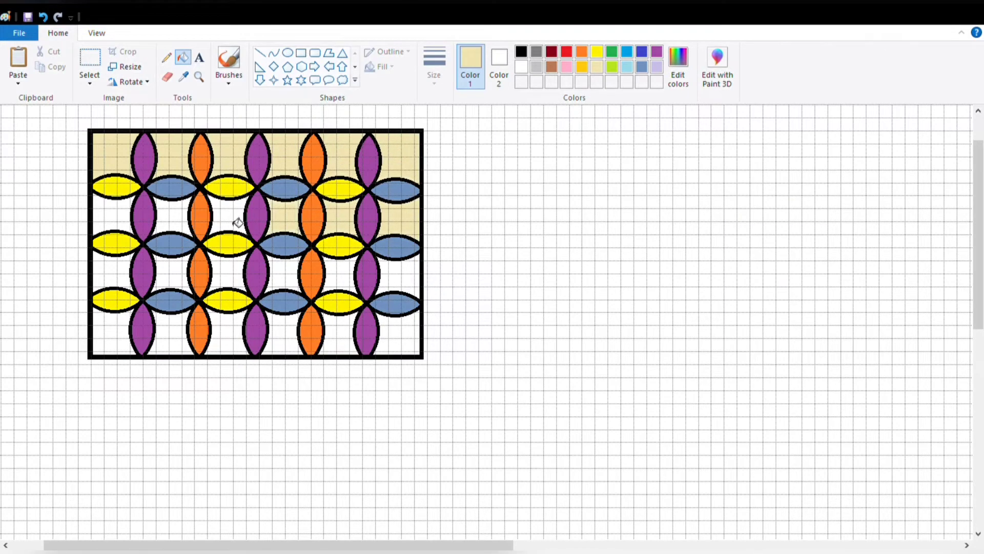
{"action": "left_click", "coordinate": [237, 221]}
{"action": "left_click", "coordinate": [174, 220]}
{"action": "left_click", "coordinate": [127, 225]}
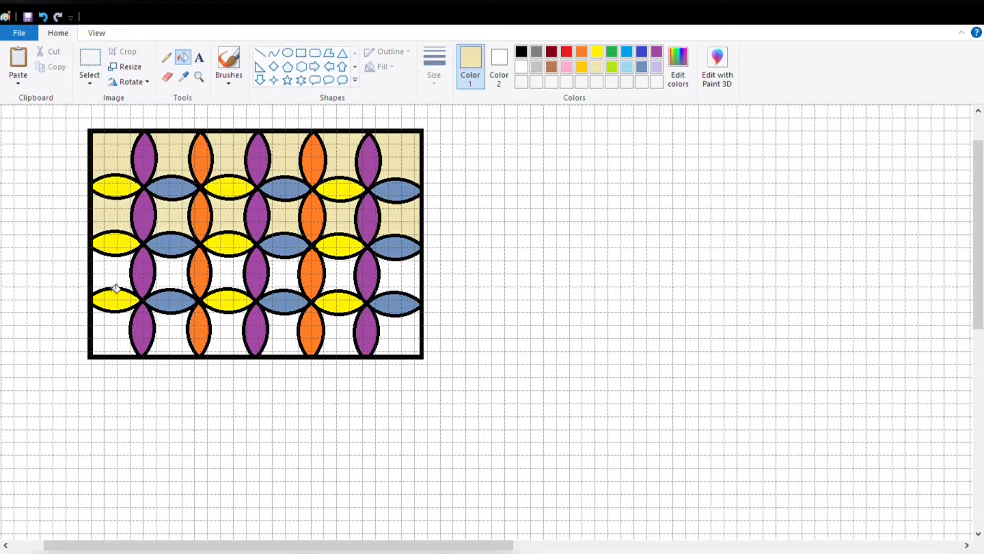
Fill the first three background areas of the third and fourth rows with pale beige
{"action": "left_click", "coordinate": [117, 274]}
{"action": "left_click", "coordinate": [117, 326]}
{"action": "left_click", "coordinate": [164, 331]}
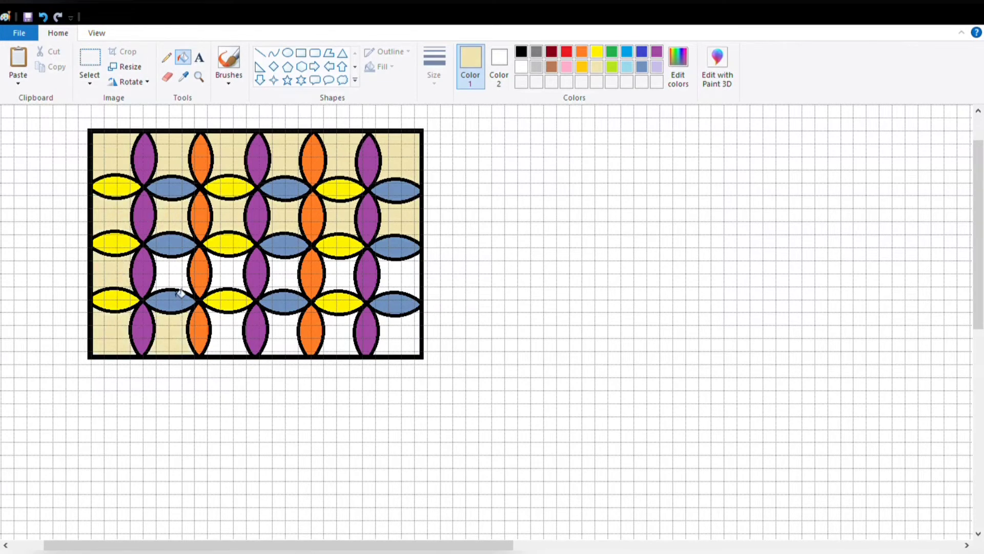
{"action": "left_click", "coordinate": [187, 282]}
{"action": "left_click", "coordinate": [220, 279]}
{"action": "left_click", "coordinate": [239, 338]}
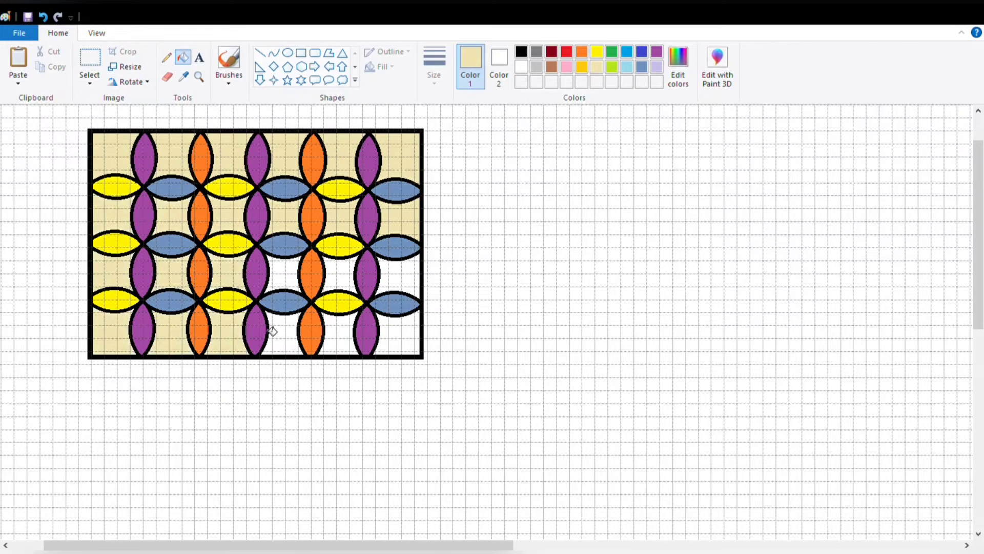
Fill the last three background areas of the third and fourth rows with pale beige
{"action": "left_click", "coordinate": [278, 331]}
{"action": "left_click", "coordinate": [285, 283]}
{"action": "left_click", "coordinate": [337, 281]}
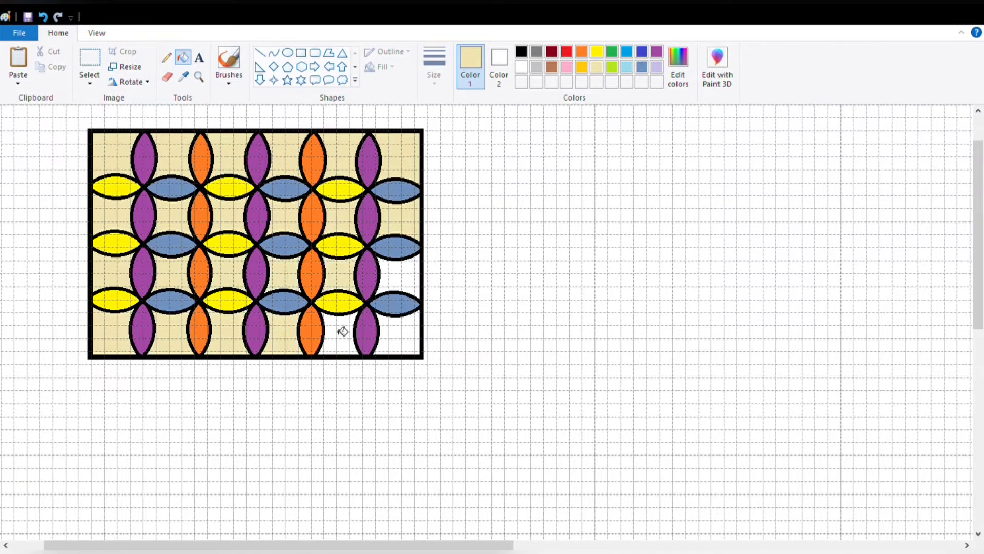
{"action": "left_click", "coordinate": [344, 333]}
{"action": "left_click", "coordinate": [403, 336]}
{"action": "left_click", "coordinate": [405, 284]}
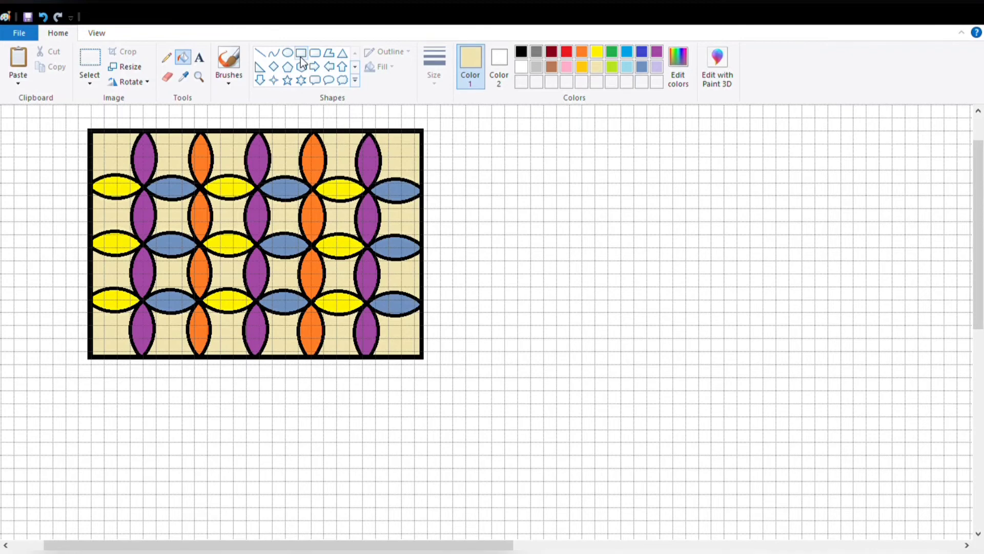
Place a text box just beneath the framed pattern
{"action": "left_click", "coordinate": [202, 59]}
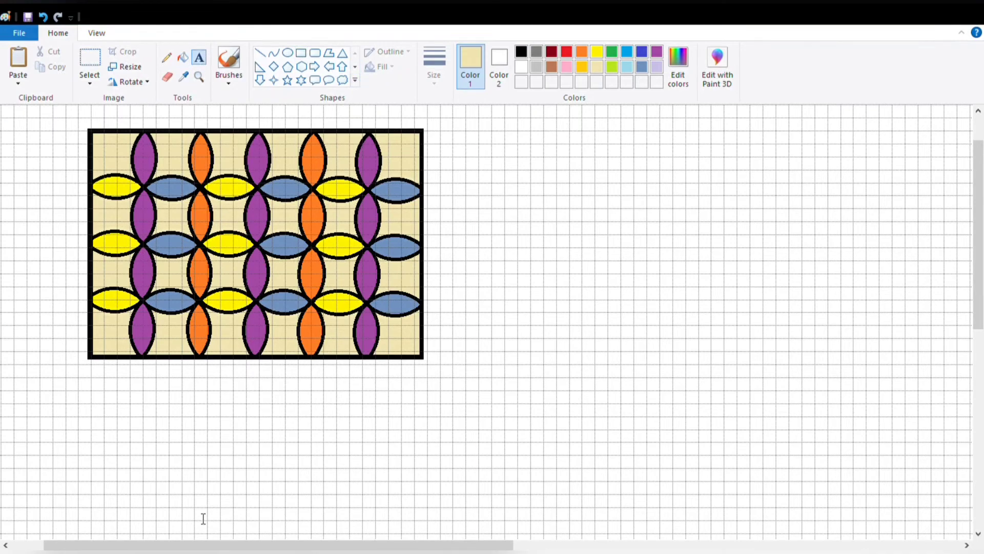
{"action": "left_click", "coordinate": [148, 395]}
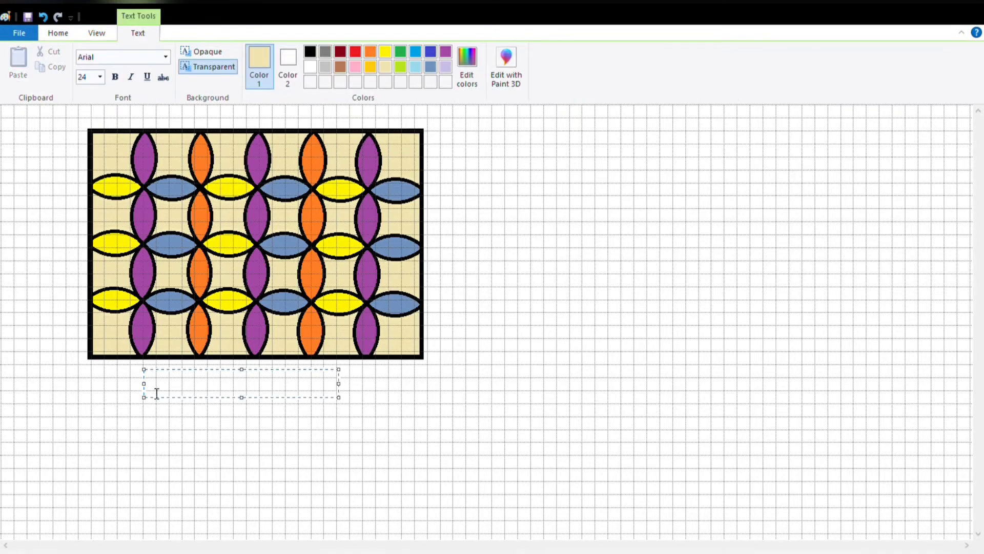
{"action": "type", "text": "tug"}
{"action": "key", "text": "BackSpace"}
{"action": "key", "text": "BackSpace"}
{"action": "key", "text": "BackSpace"}
Set the text color to black and enter the caption "tugas membuat gambar batik" in the text box
{"action": "left_click", "coordinate": [309, 51]}
{"action": "type", "text": "tu"}
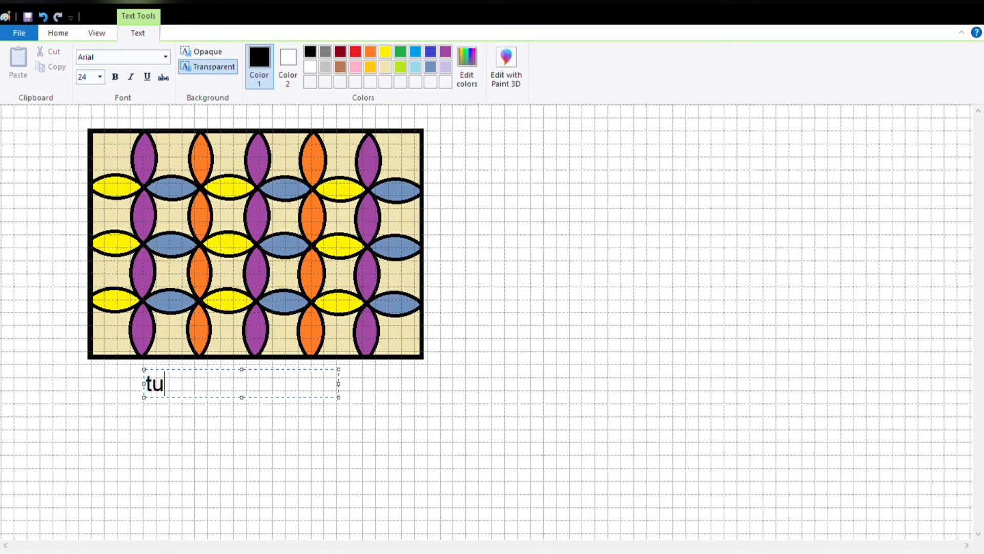
{"action": "type", "text": "gas me"}
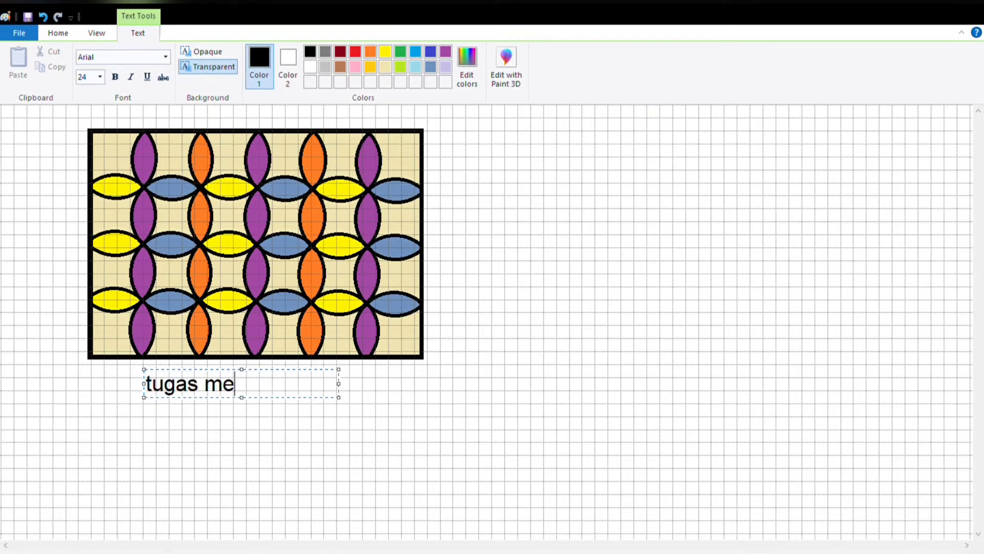
{"action": "type", "text": "mbuat "}
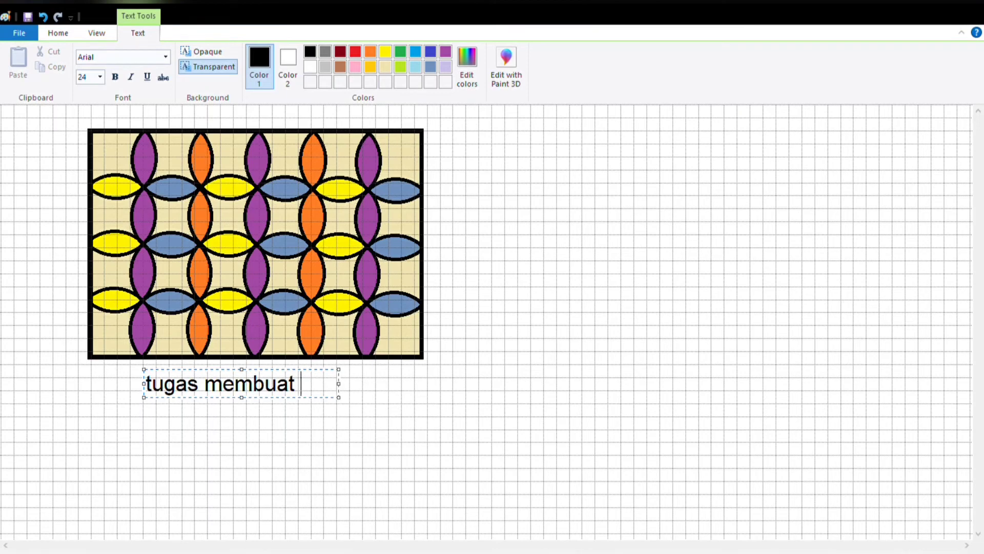
{"action": "type", "text": "gambar "}
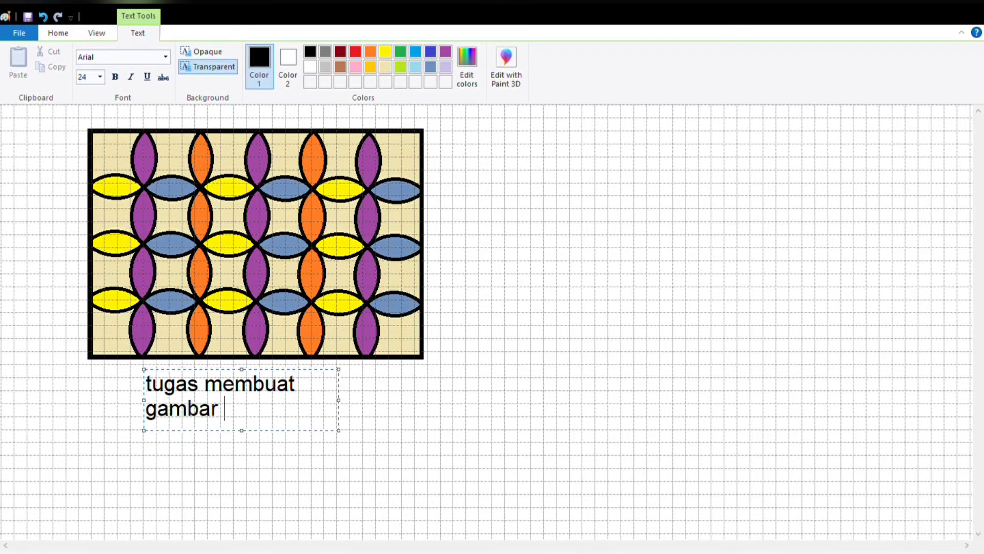
{"action": "type", "text": "batik"}
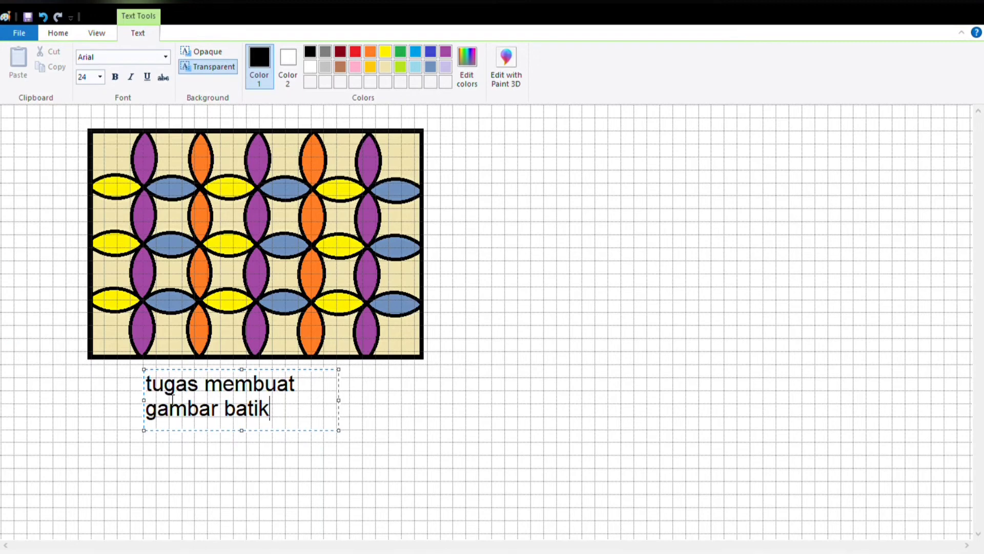
Capitalize the caption's first letter, append a hyphen and the author's name in capitals, and finish the text
{"action": "left_click_drag", "start_coordinate": [152, 393], "coordinate": [146, 392]}
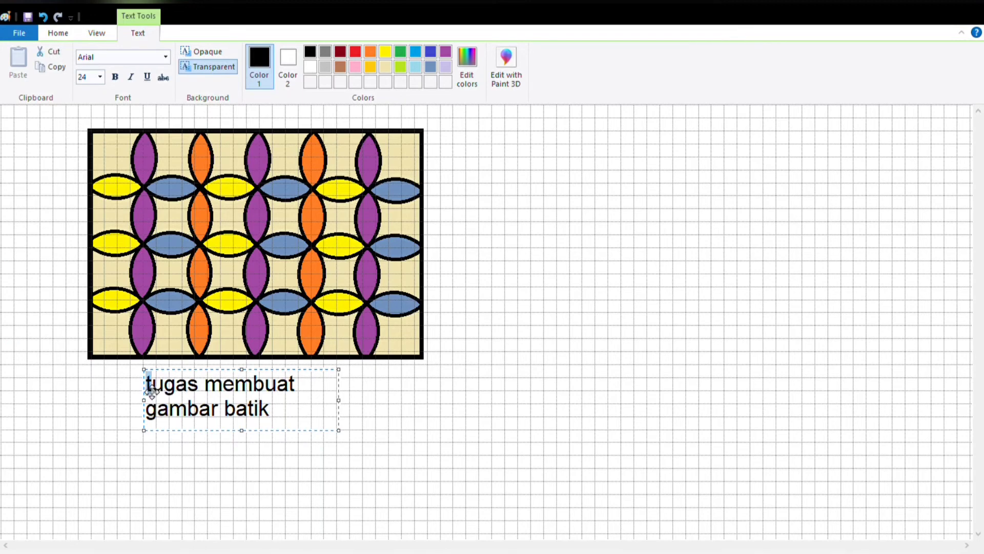
{"action": "type", "text": "T"}
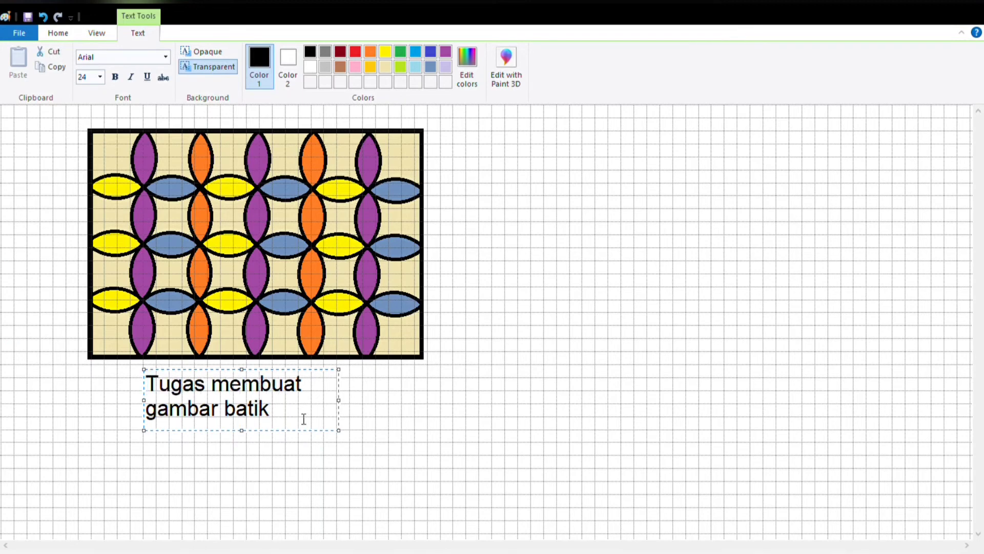
{"action": "left_click", "coordinate": [322, 422]}
{"action": "type", "text": "-N"}
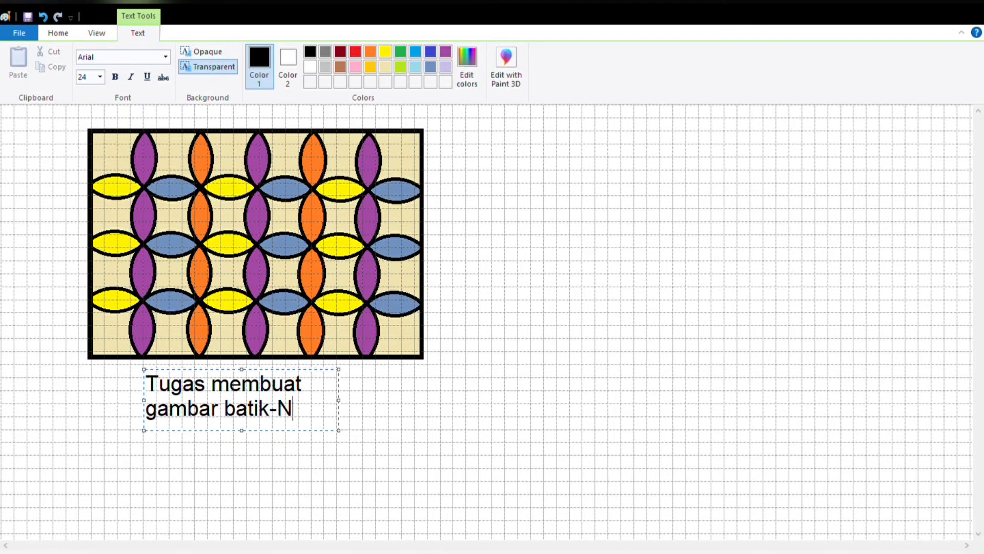
{"action": "type", "text": "YTA"}
{"action": "left_click", "coordinate": [365, 408]}
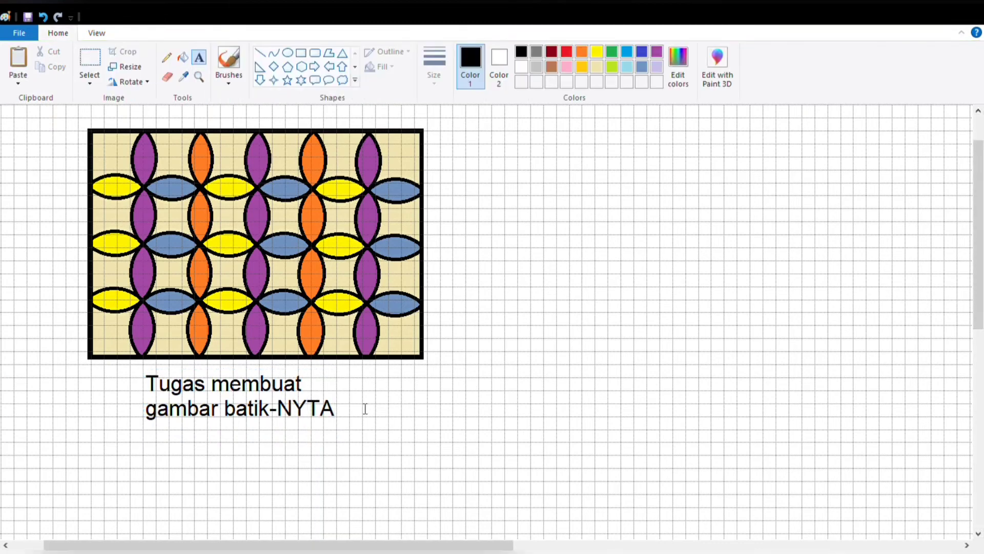